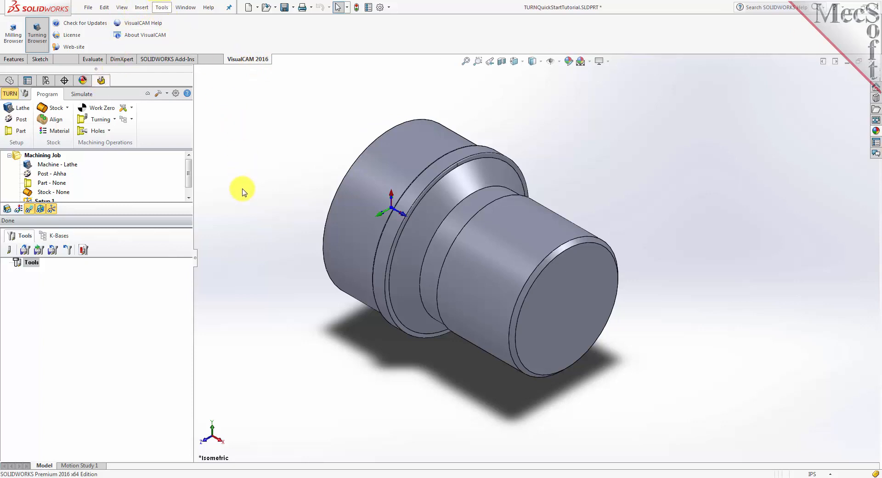
Activate the turning browser, enlarge its machining job tree to show every entry, and narrow the browser slightly.
click(39, 46)
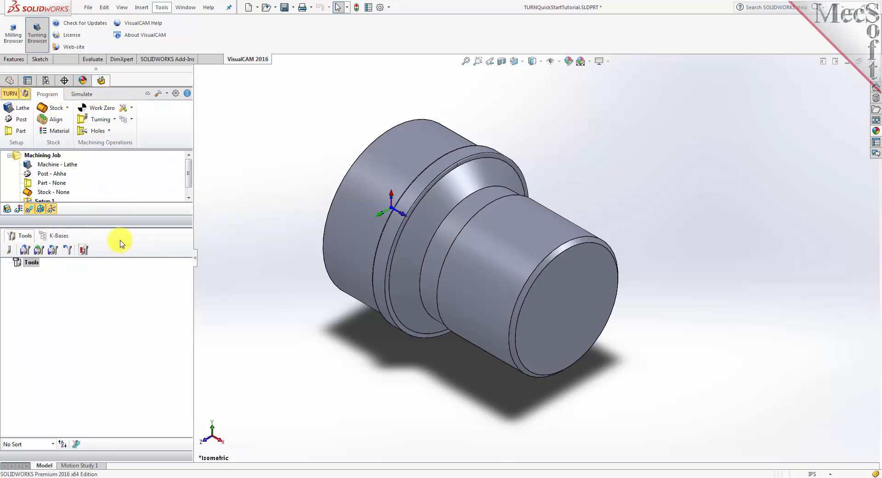
drag(116, 225, 117, 318)
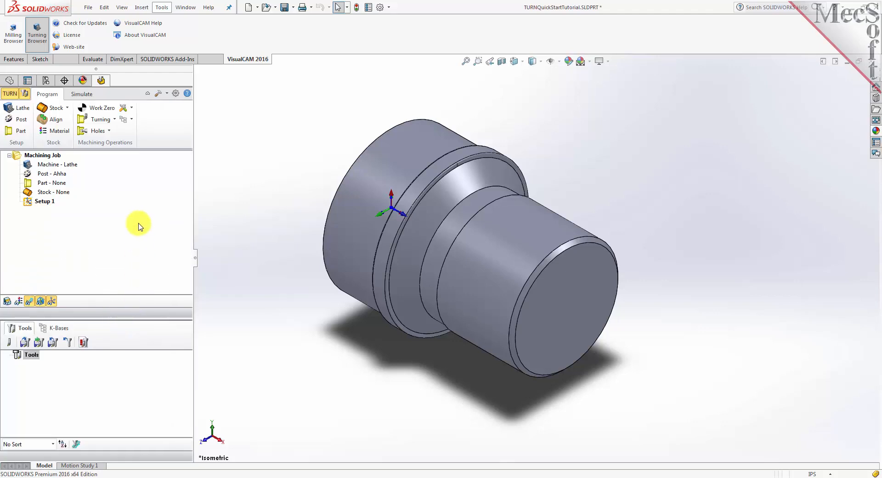
drag(195, 262, 174, 266)
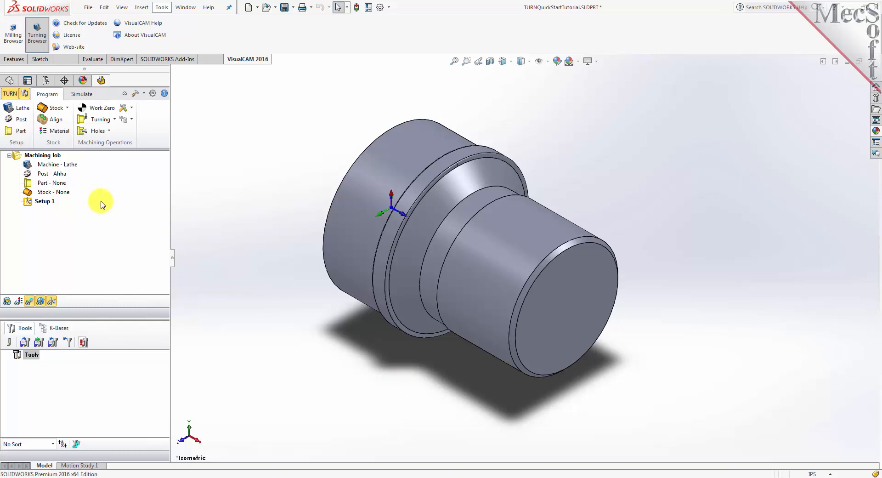
Set the lathe's maximum RPM to 10000 in the turning machine setup.
click(27, 113)
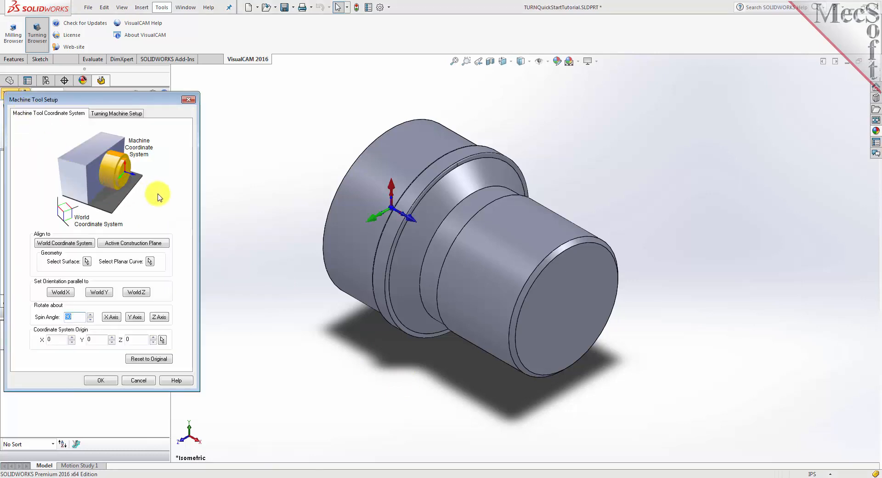
click(118, 112)
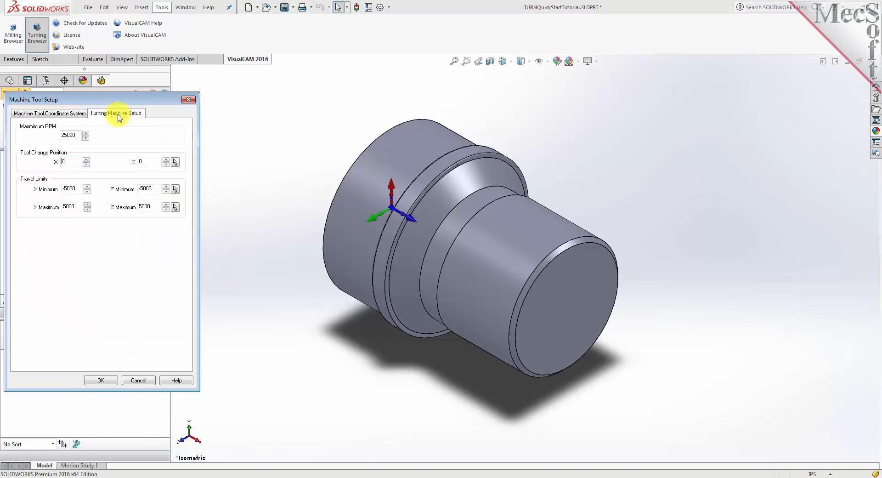
drag(78, 135, 47, 137)
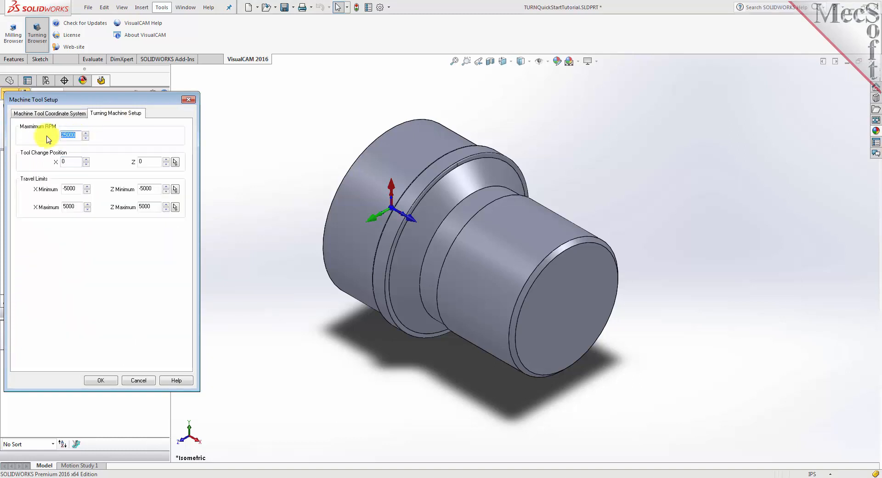
text(10000)
click(110, 381)
click(47, 165)
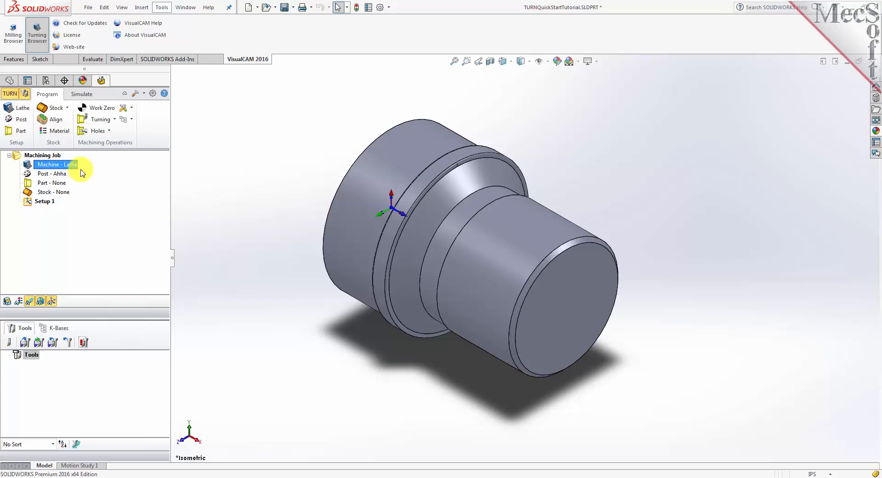
Set the current post-processor to Fanuc with the posted file extension .nc.
click(23, 122)
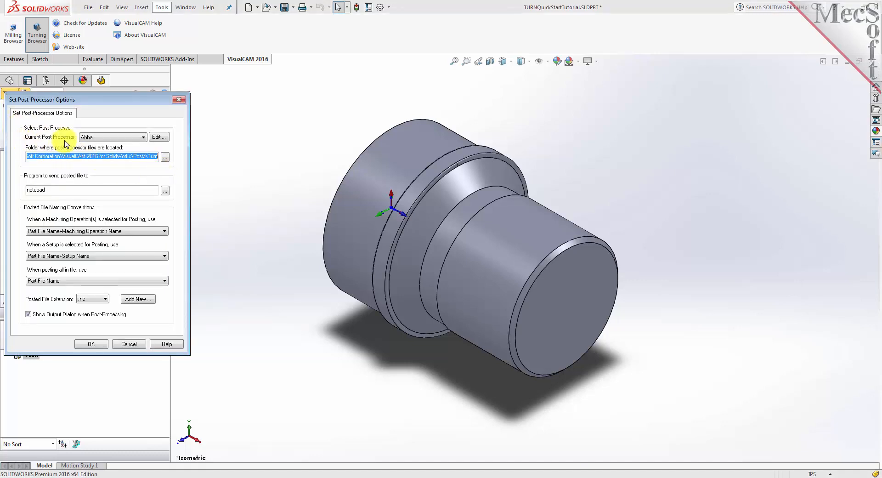
click(144, 137)
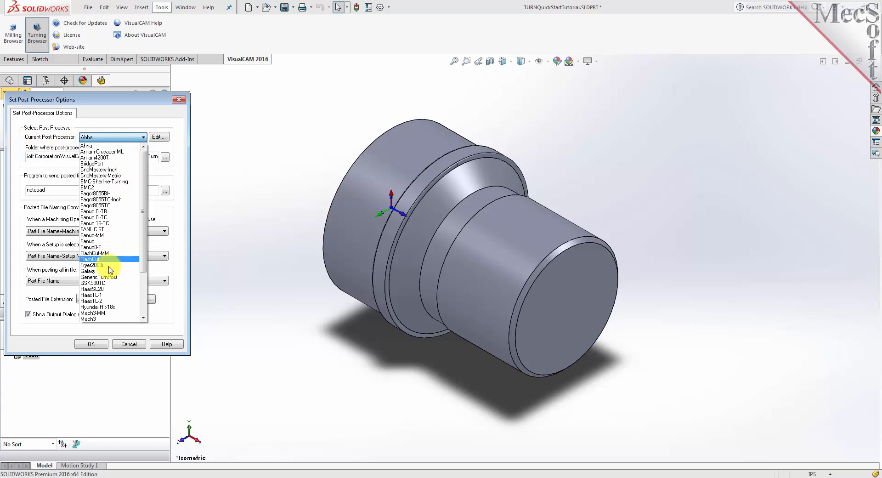
click(98, 241)
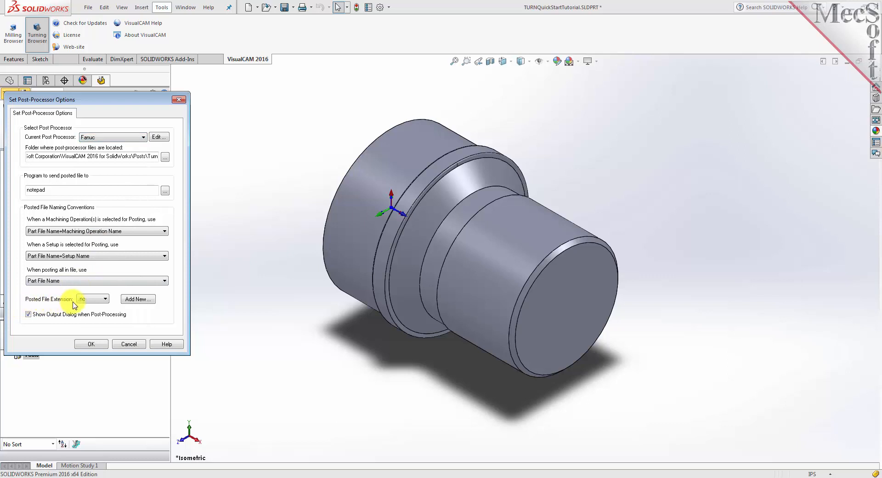
click(103, 299)
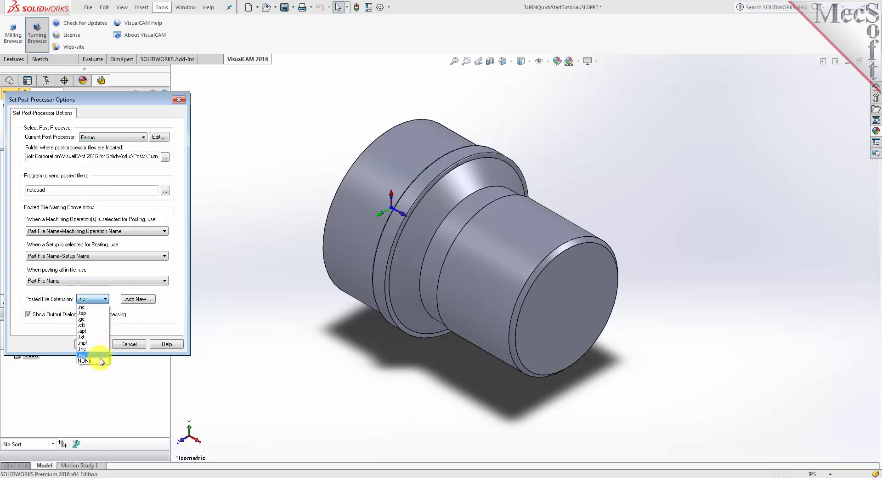
click(98, 307)
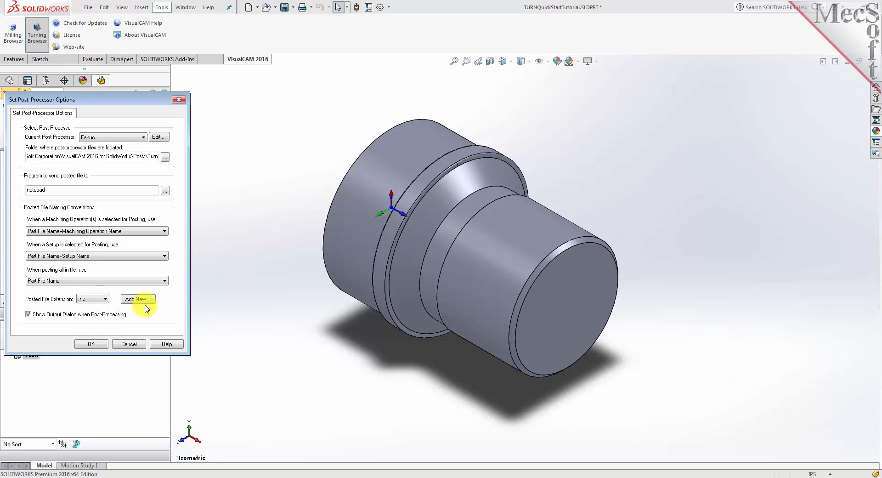
click(91, 344)
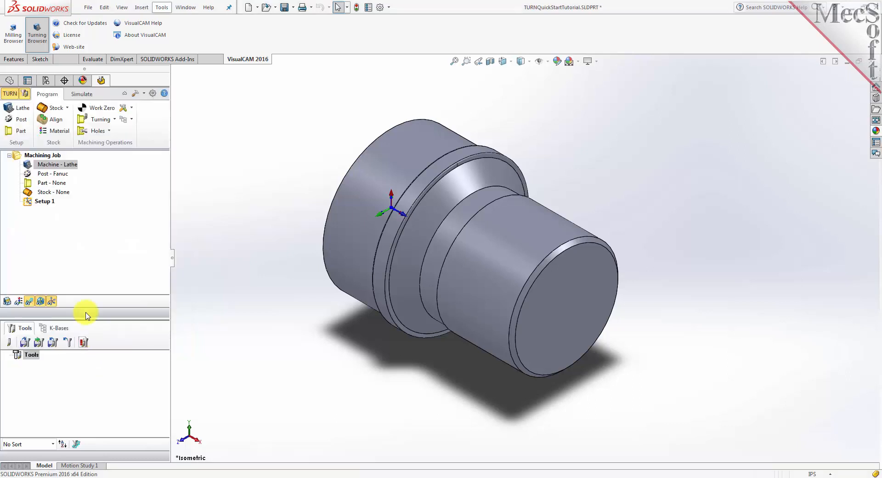
click(38, 174)
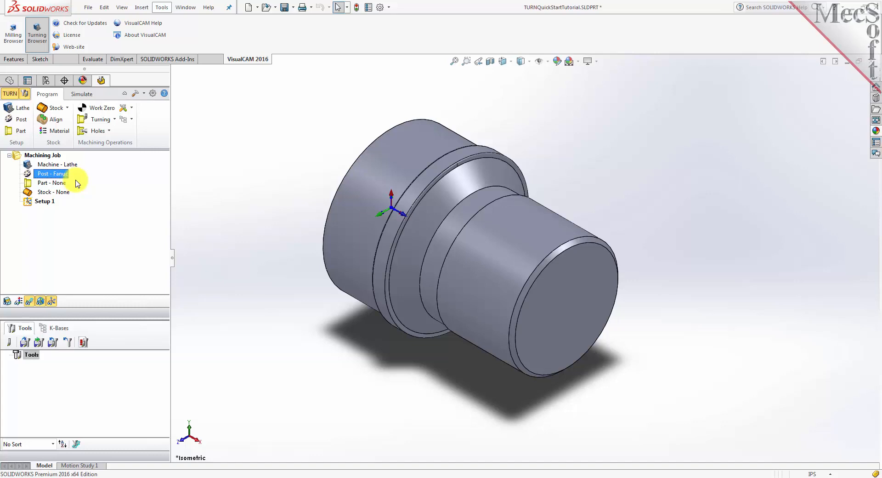
Define the turning part geometry from all faces of the model and check its profile in the front and isometric views.
click(21, 133)
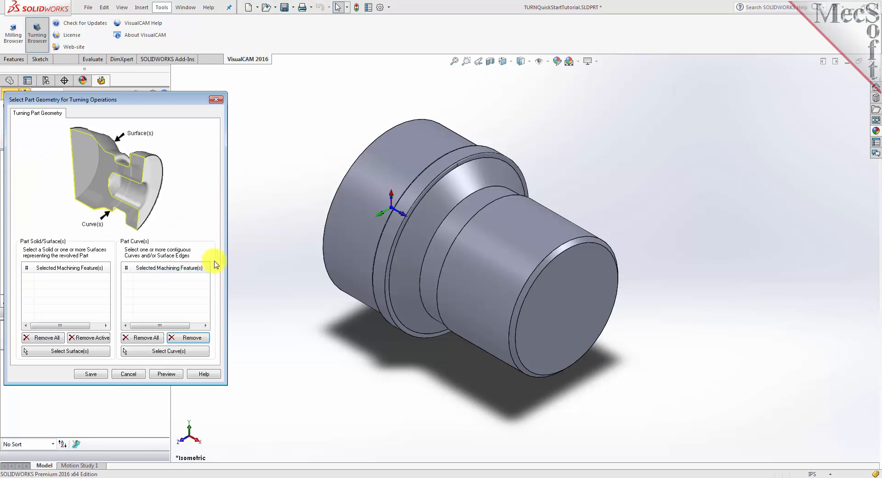
click(68, 352)
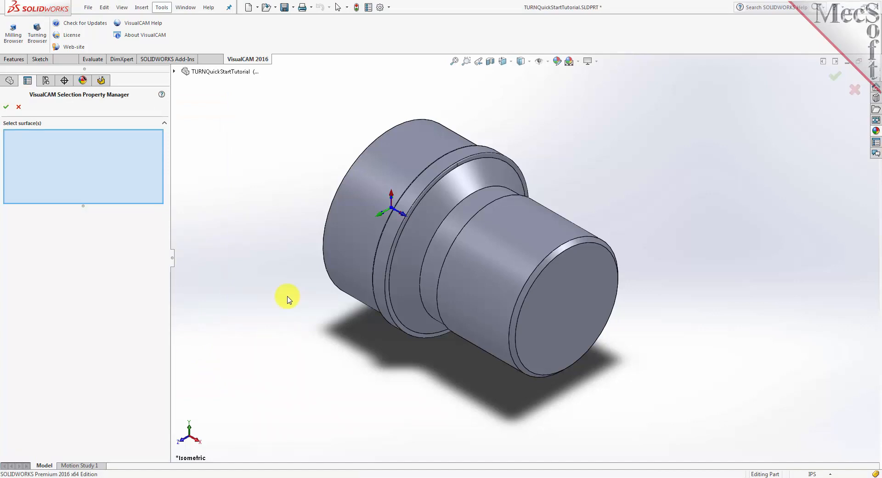
key(ctrl+a)
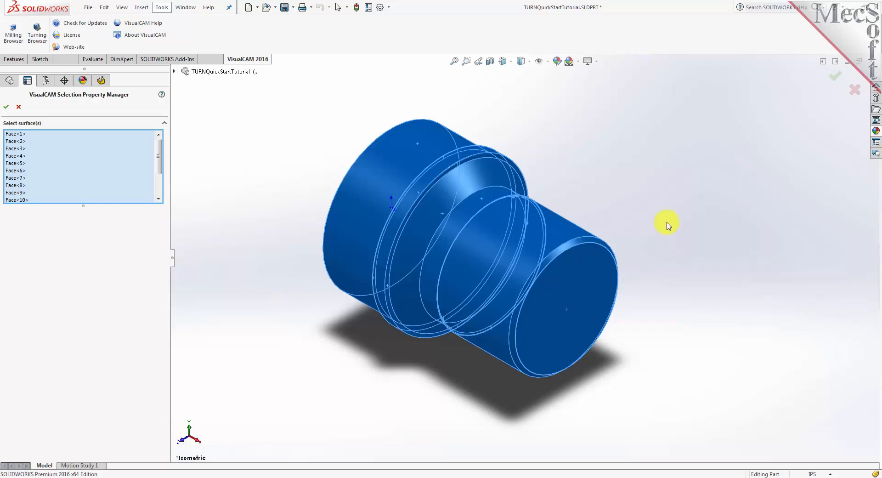
click(6, 109)
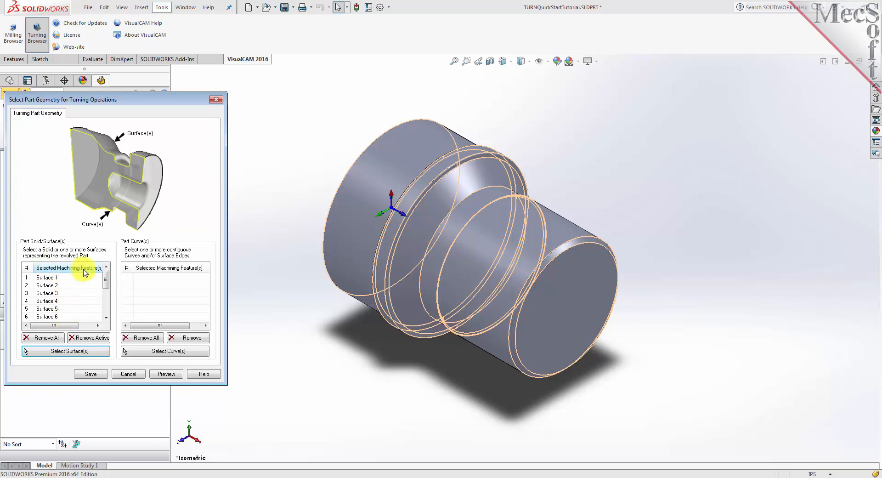
click(91, 374)
click(33, 184)
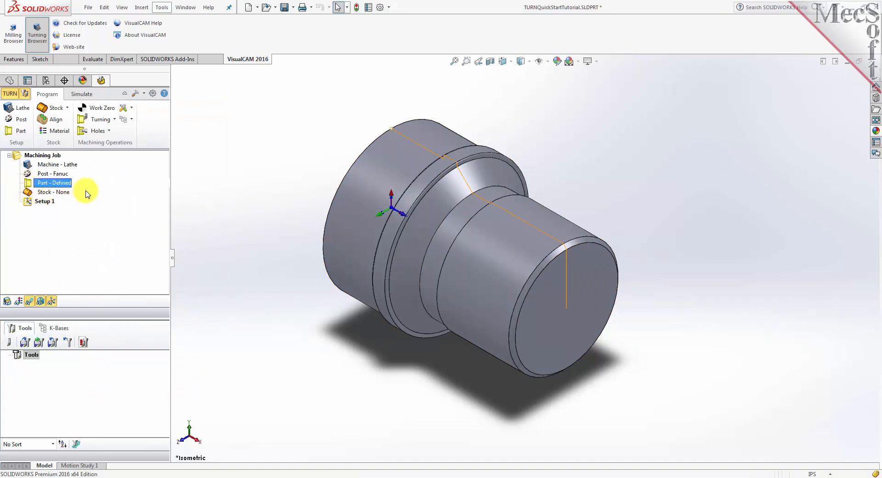
click(512, 63)
click(511, 101)
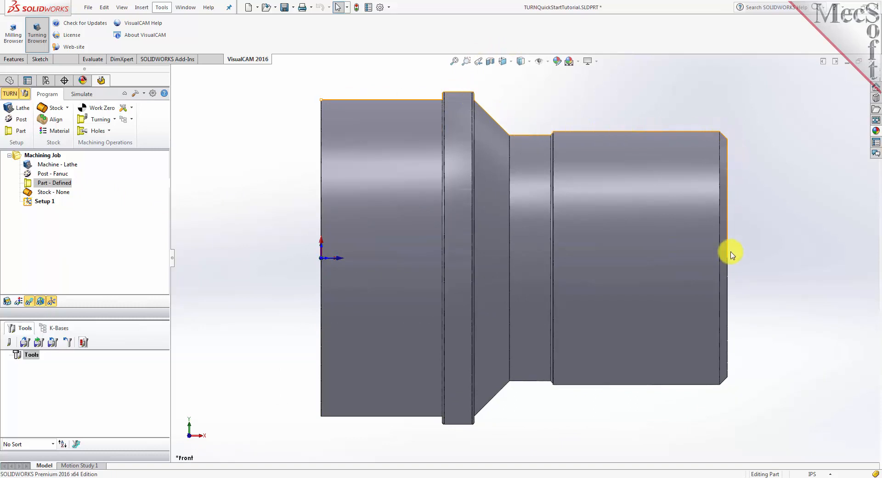
click(508, 62)
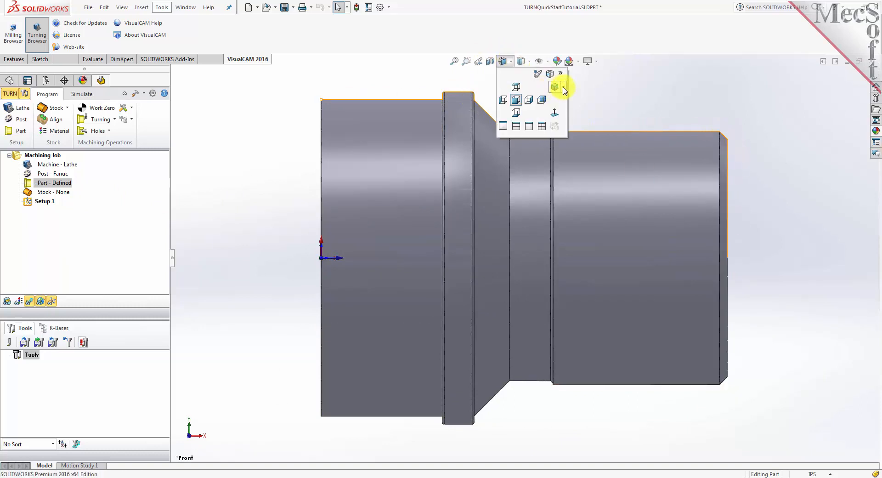
click(555, 87)
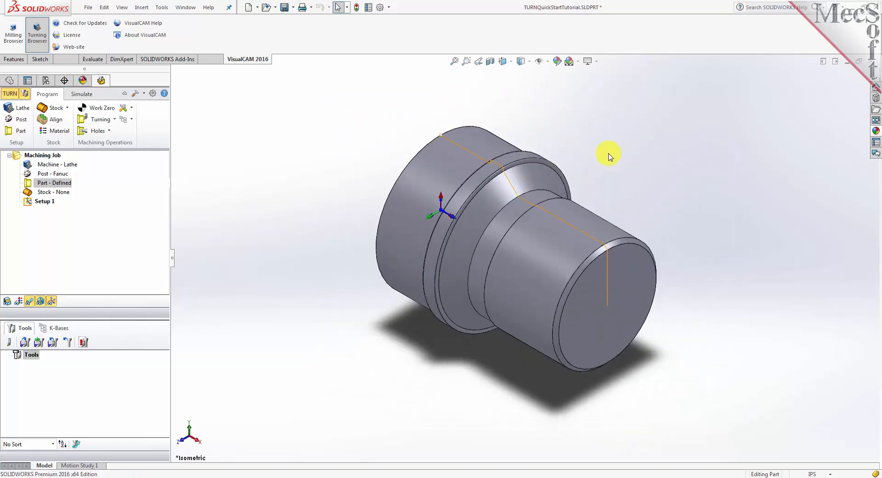
scroll(516, 226, down, 3)
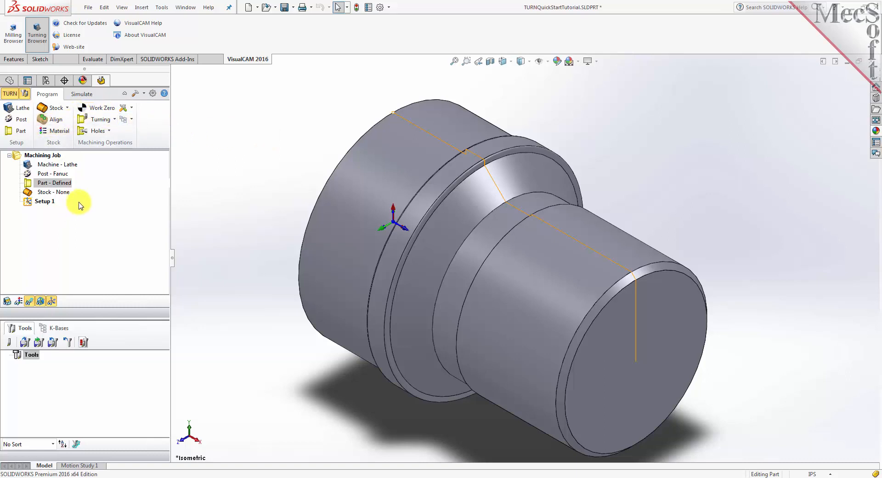
Create a cylindrical stock model with outer radius 1.5 and outer length 3.25.
click(67, 108)
click(75, 122)
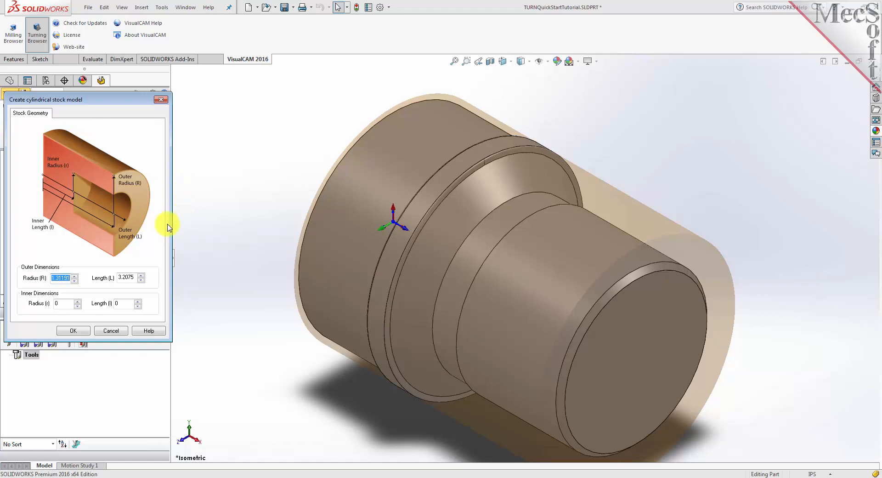
double_click(62, 277)
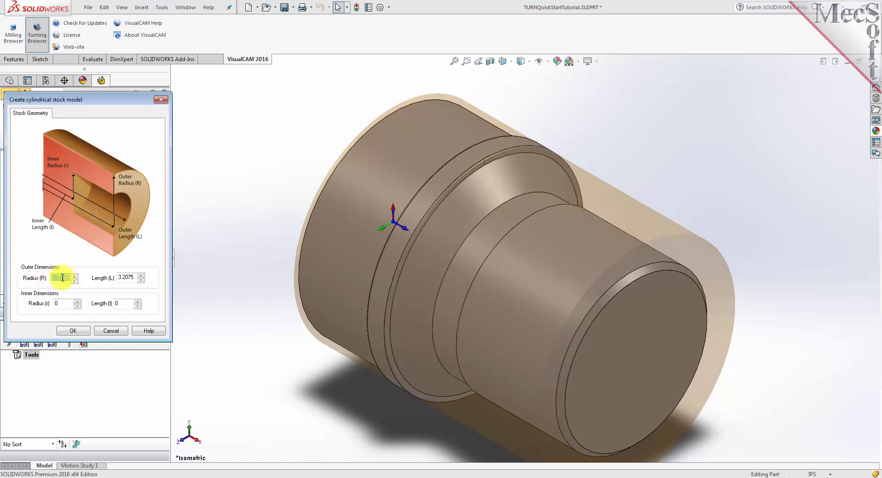
text(1.5)
double_click(133, 277)
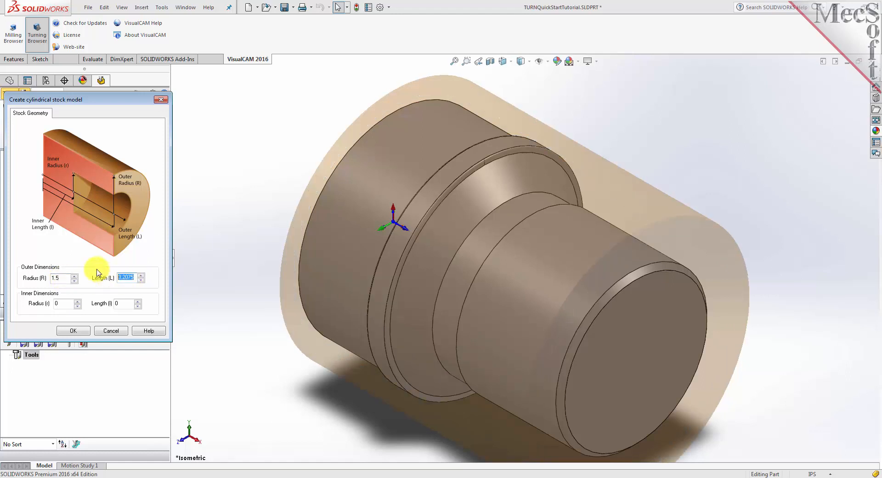
text(3.25)
click(73, 330)
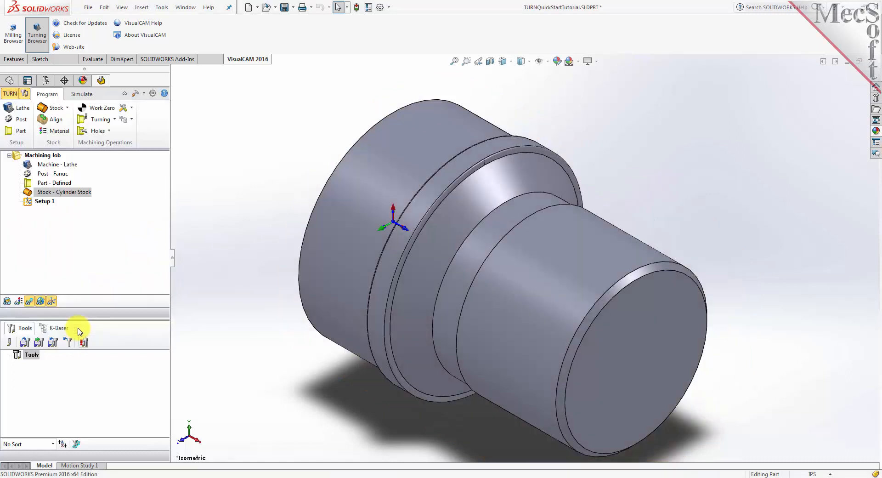
Display the cylinder stock around the part and align it about the part with Z alignment Right.
click(25, 191)
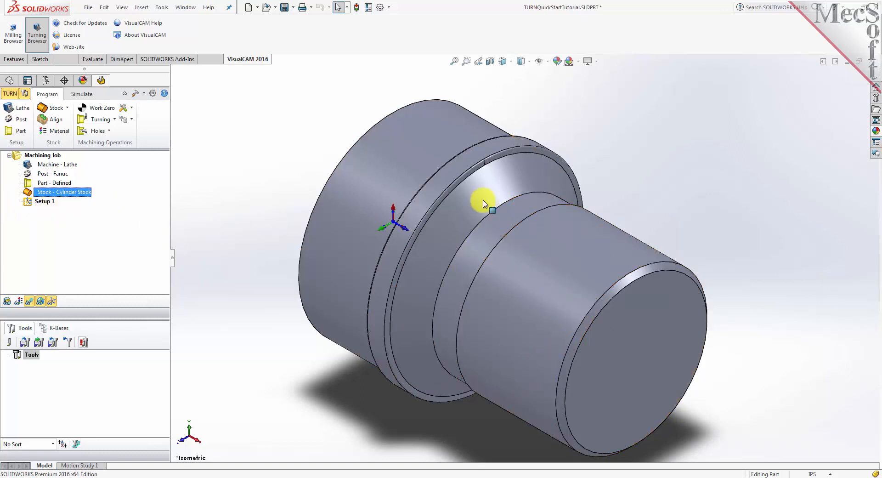
click(8, 301)
click(8, 302)
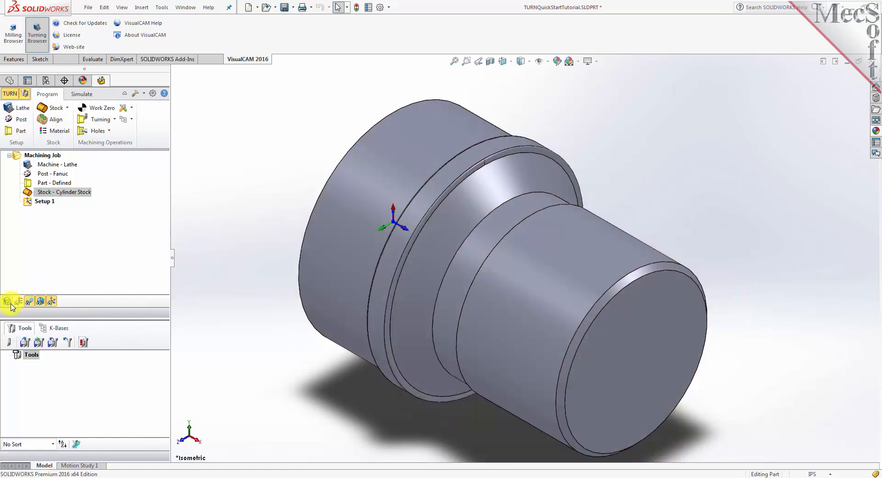
click(8, 302)
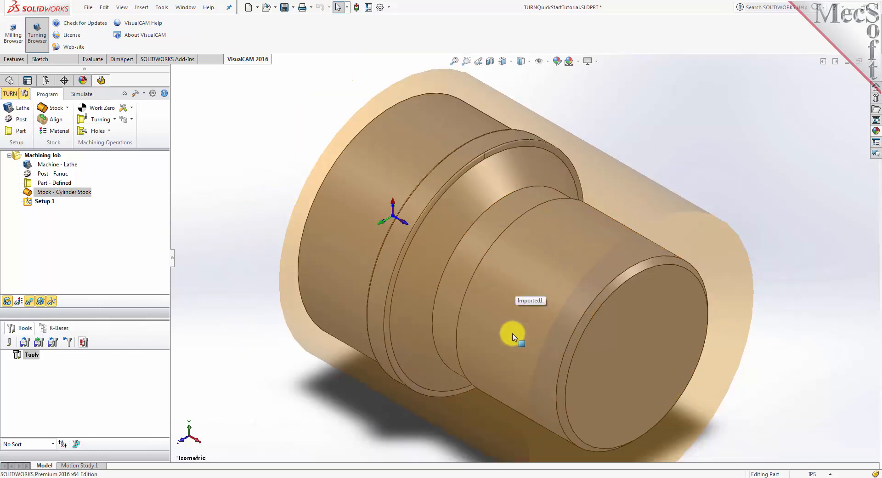
scroll(512, 337, up, 2)
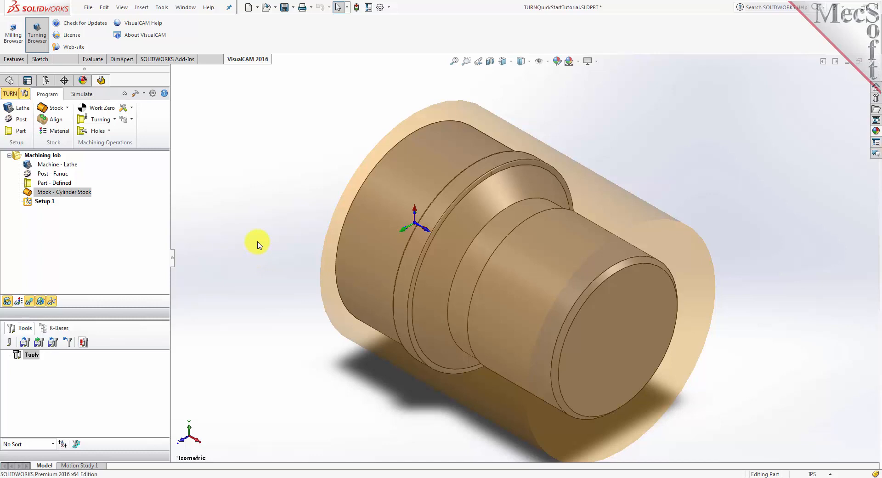
click(61, 121)
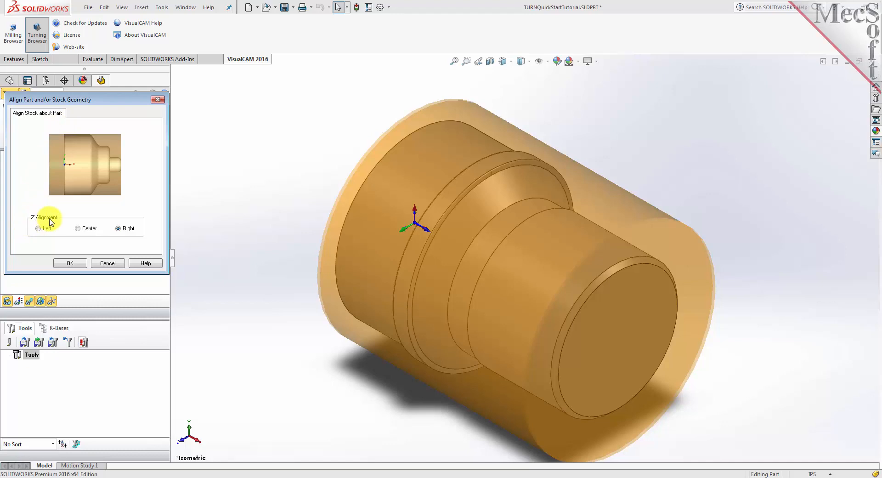
click(69, 263)
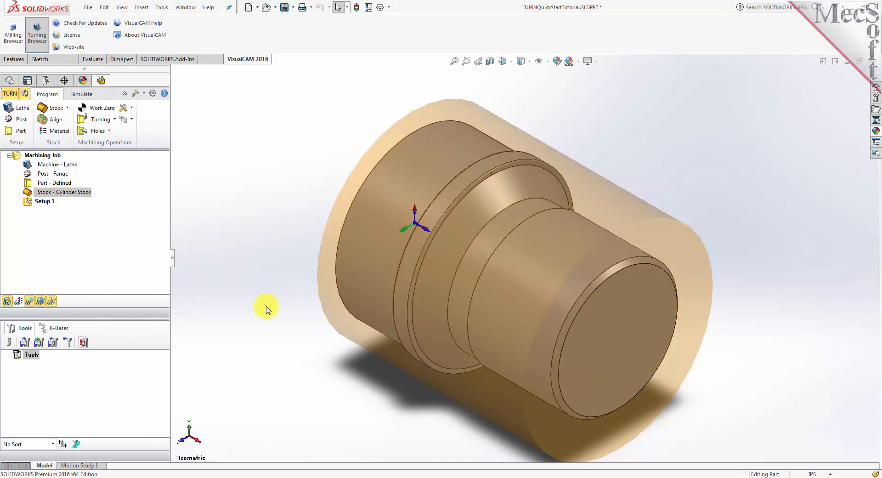
Assign ALUMINUM - 6061 from FeedsSpeedsDataINCH.xml as the stock material and display the material texture on the part and stock.
click(64, 134)
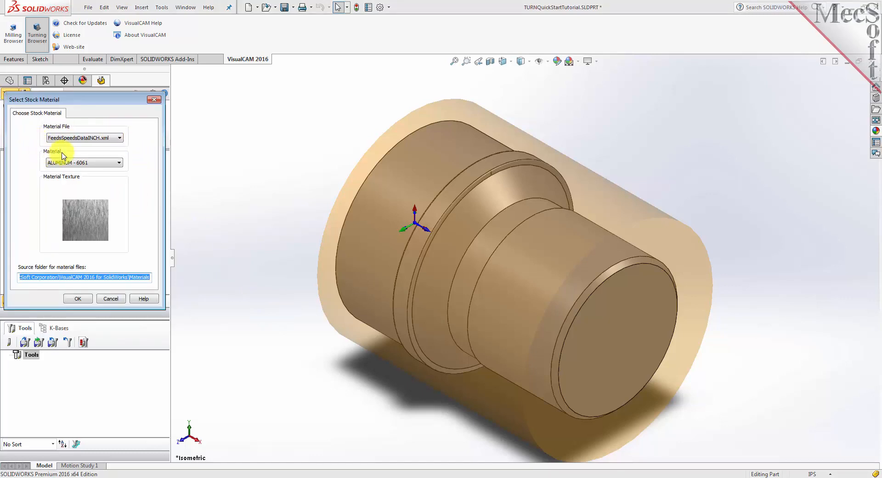
click(102, 163)
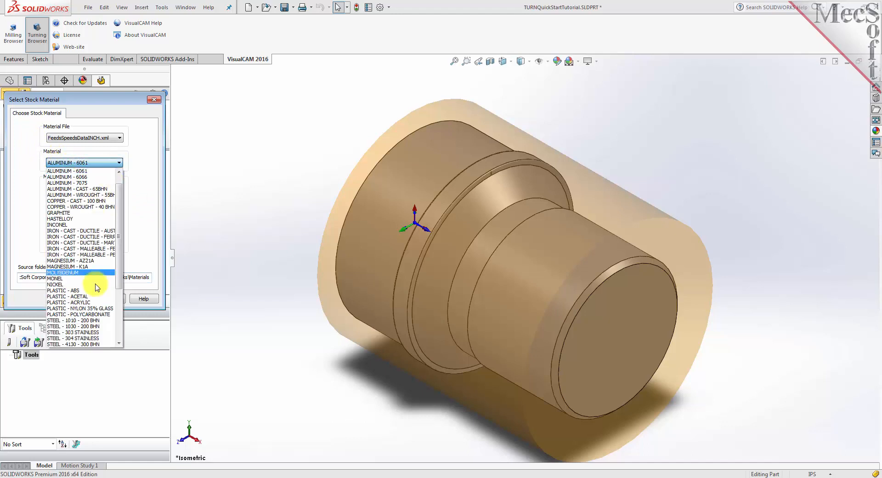
click(99, 171)
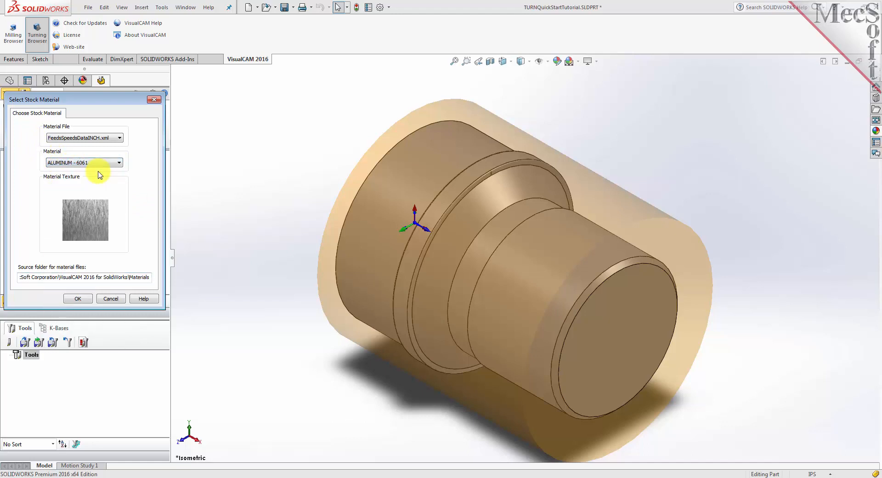
click(82, 299)
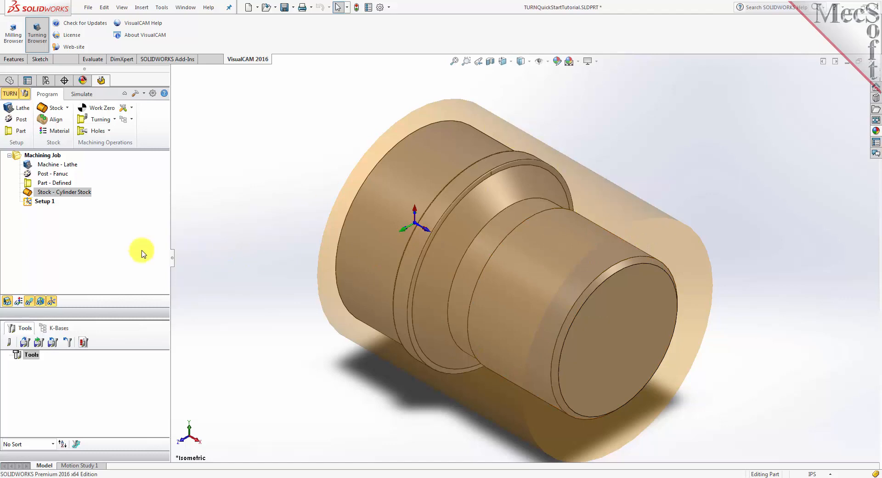
click(19, 302)
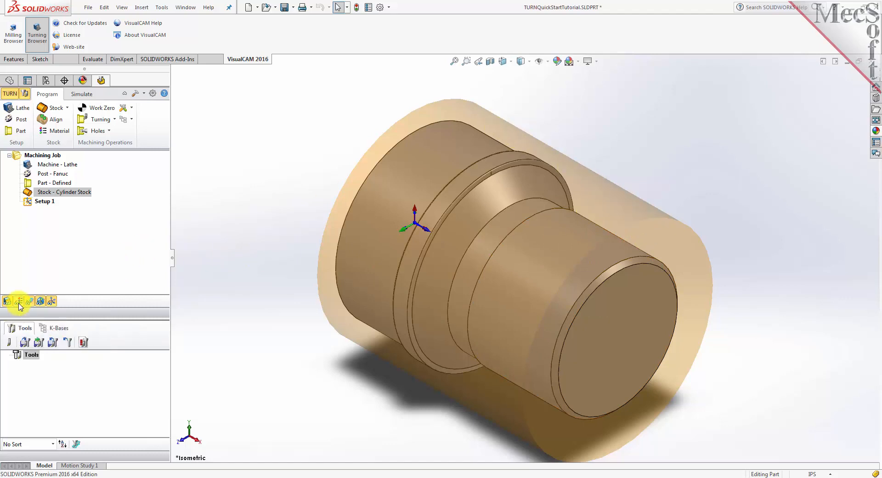
click(19, 303)
click(18, 302)
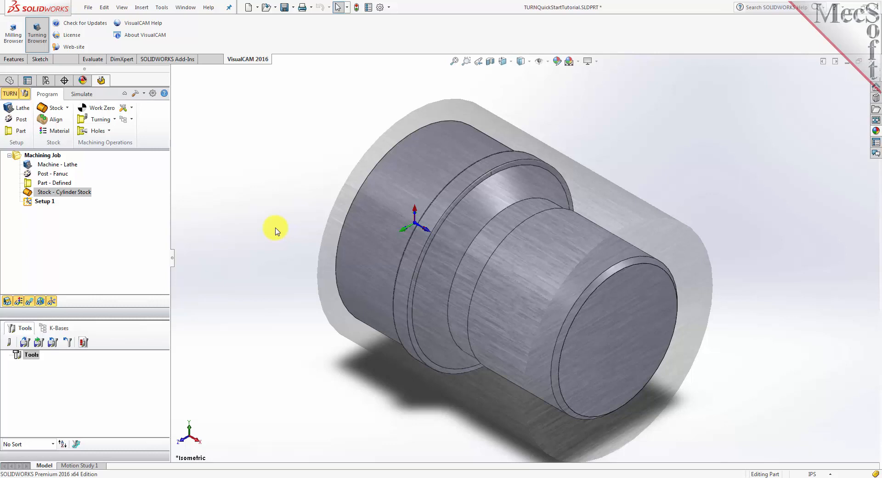
Create a work zero in Setup 1, set to the stock box with the Right Most zero face.
click(29, 202)
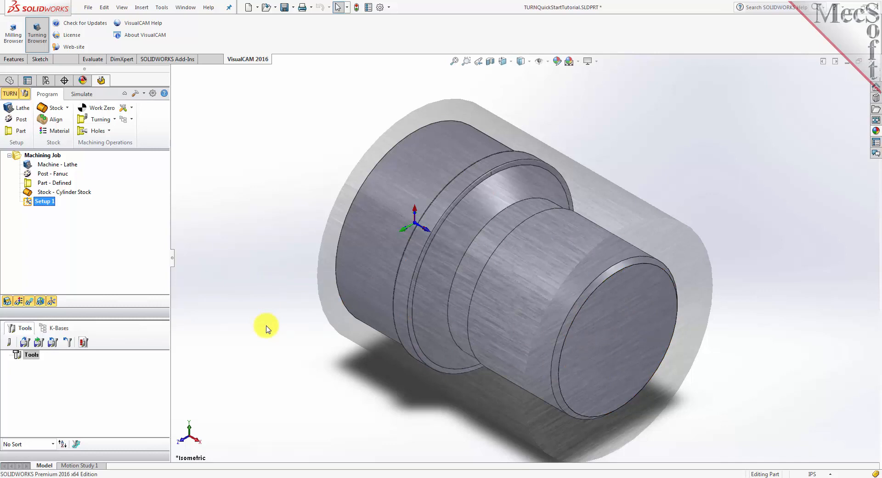
click(107, 109)
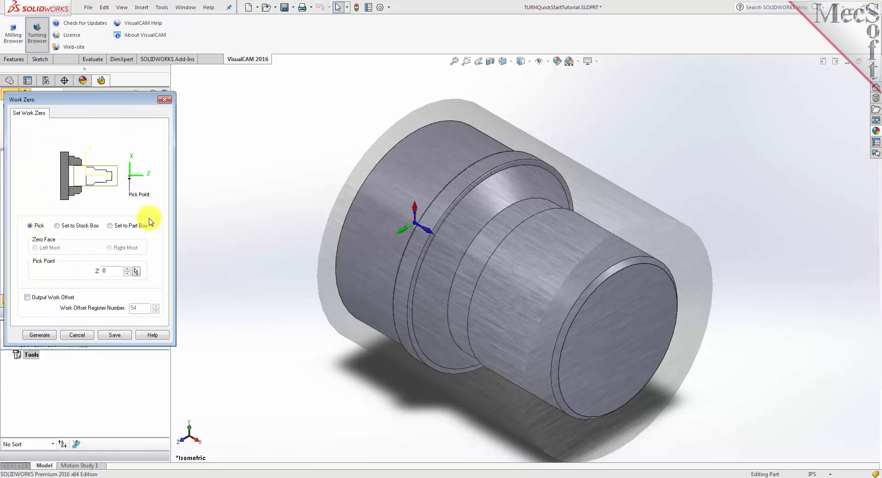
click(58, 225)
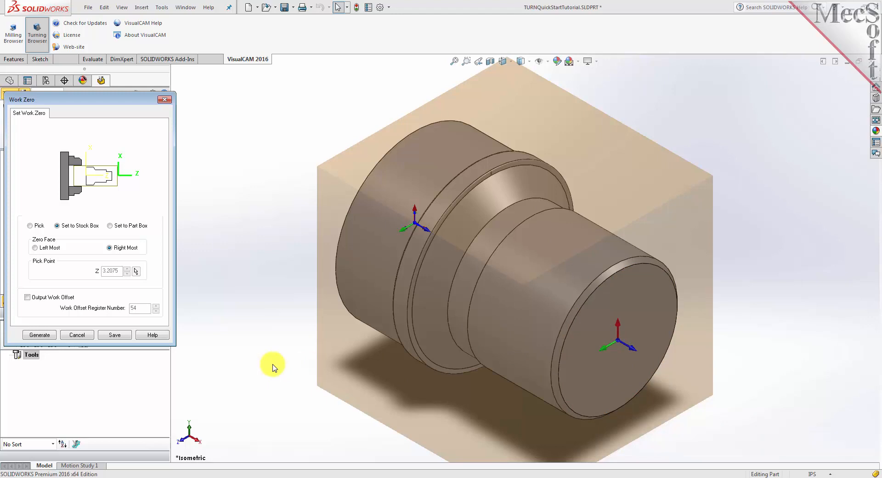
click(40, 335)
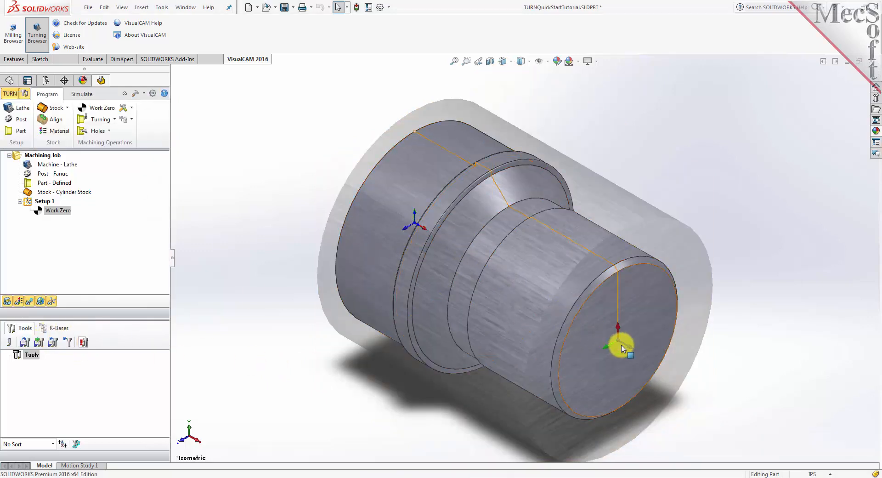
click(38, 212)
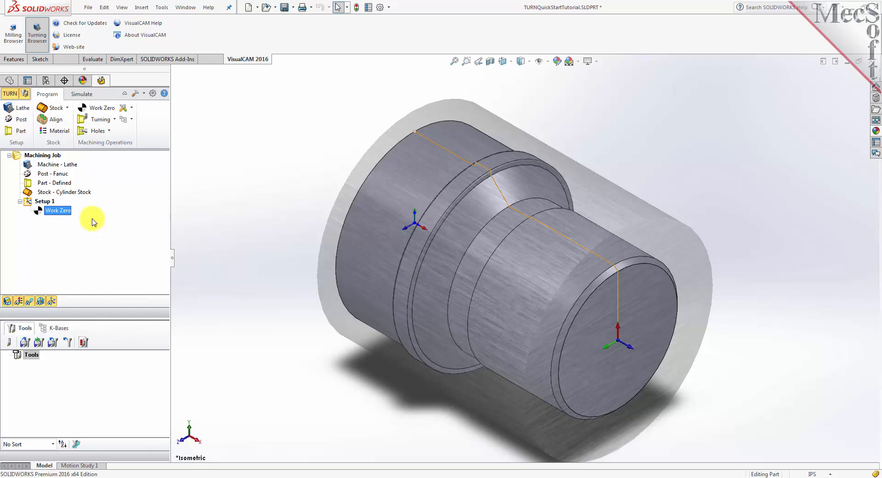
Define a diamond insert tool named Diamond Insert-OD with inscribed circle radius 0.5, tip radius 0.02, tip angle 55, relief angle 20 and OD Forward orientation.
click(9, 342)
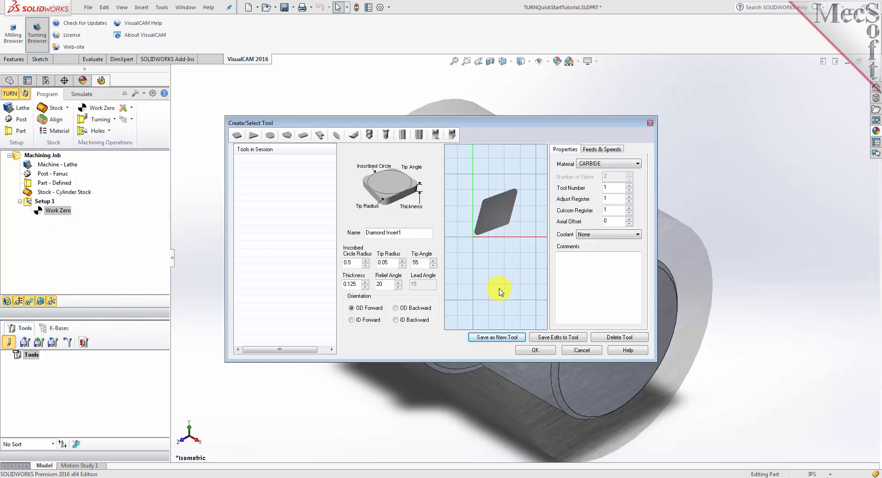
click(240, 140)
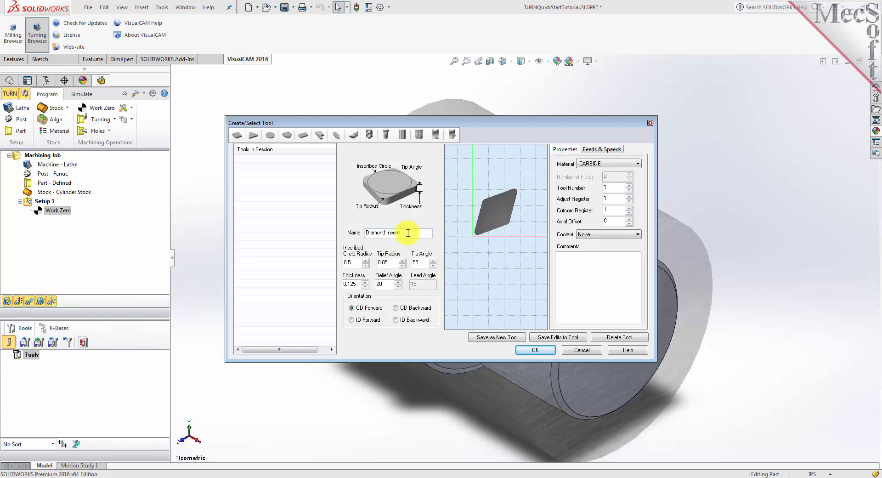
text(D)
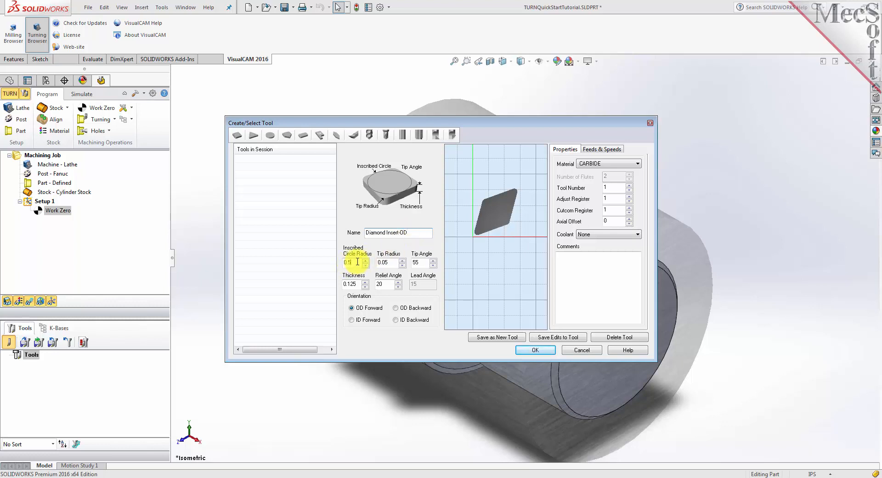
drag(358, 262, 335, 262)
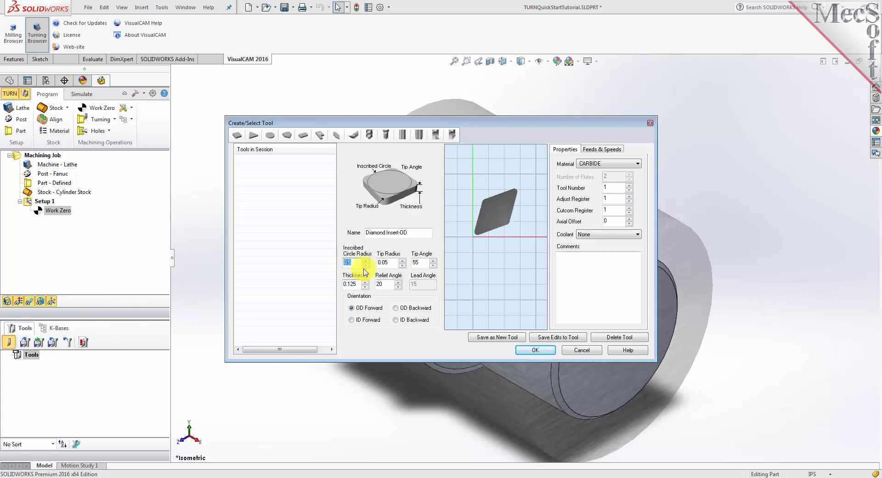
click(394, 262)
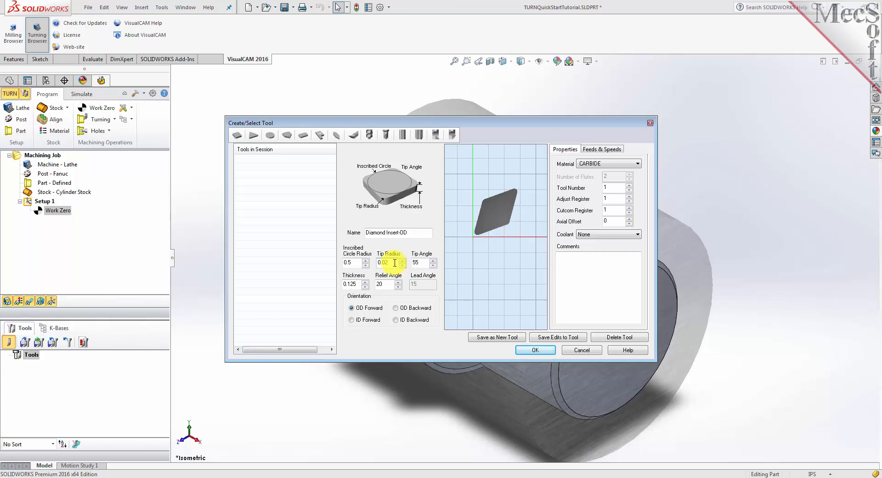
double_click(426, 261)
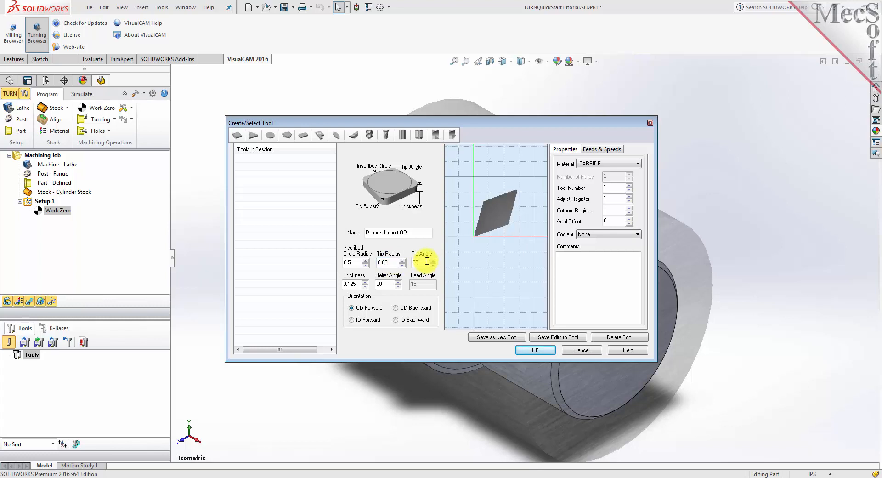
double_click(388, 283)
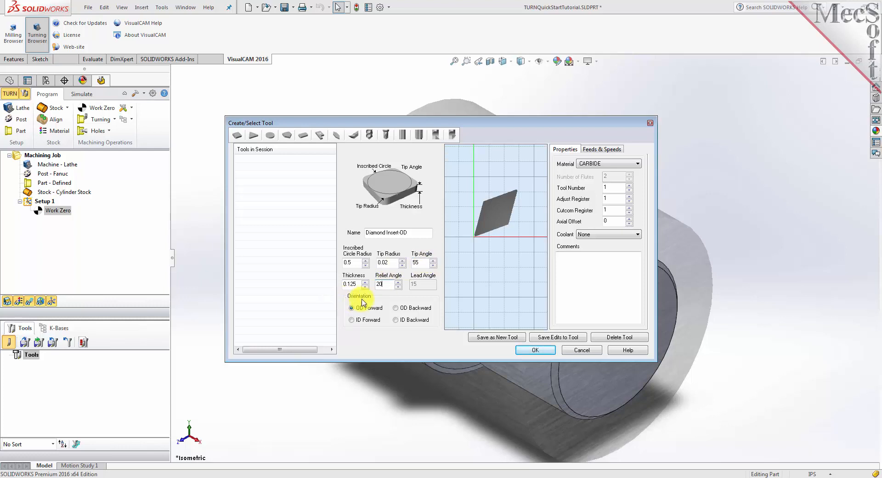
click(353, 308)
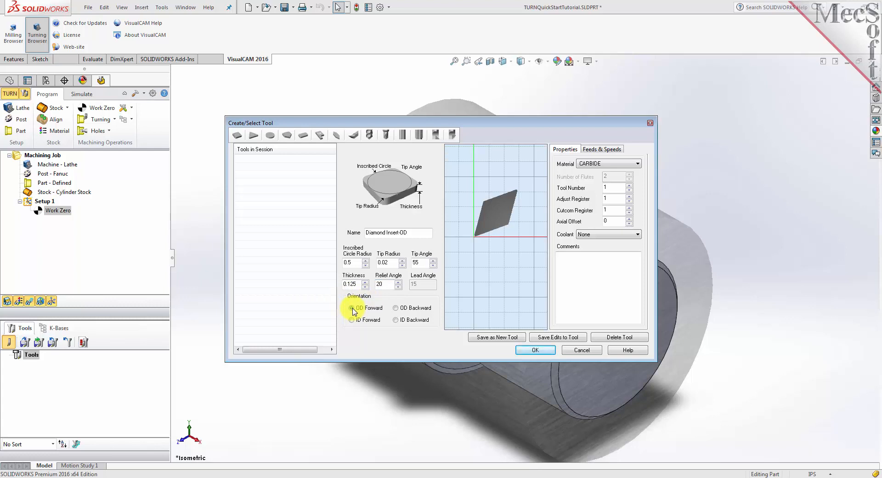
Set the diamond insert's spindle speed to 300 RPM and its maximum speed to 350 RPM.
click(600, 149)
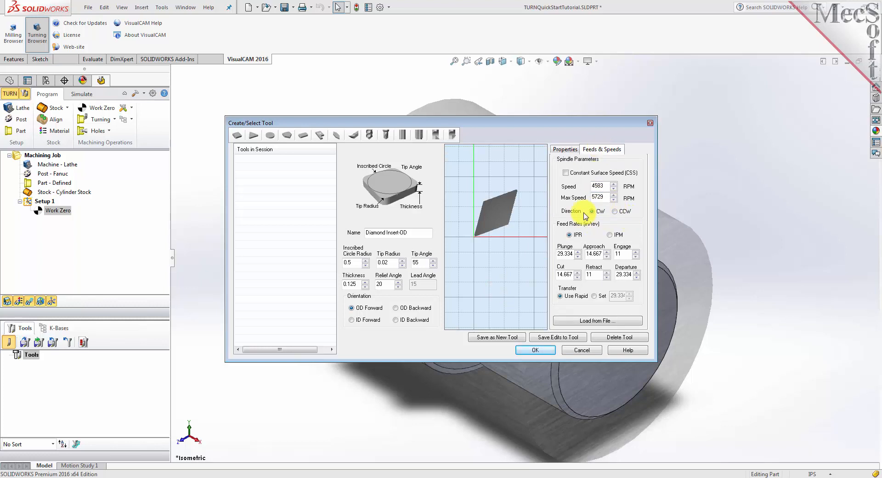
drag(605, 186, 581, 184)
text(300)
drag(607, 196, 587, 198)
text(350)
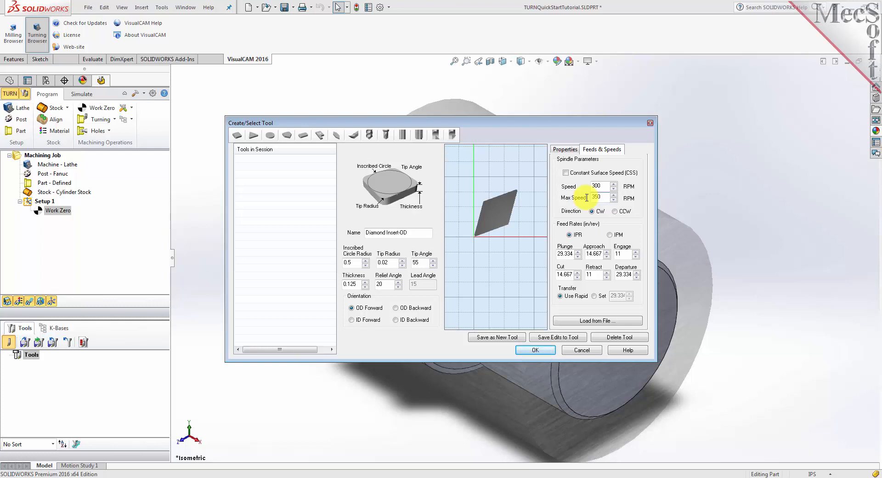
Switch the tool's feed rates to IPM and set plunge to 5, approach to 7.5 and engage to 7.5.
click(609, 235)
double_click(561, 253)
text(5)
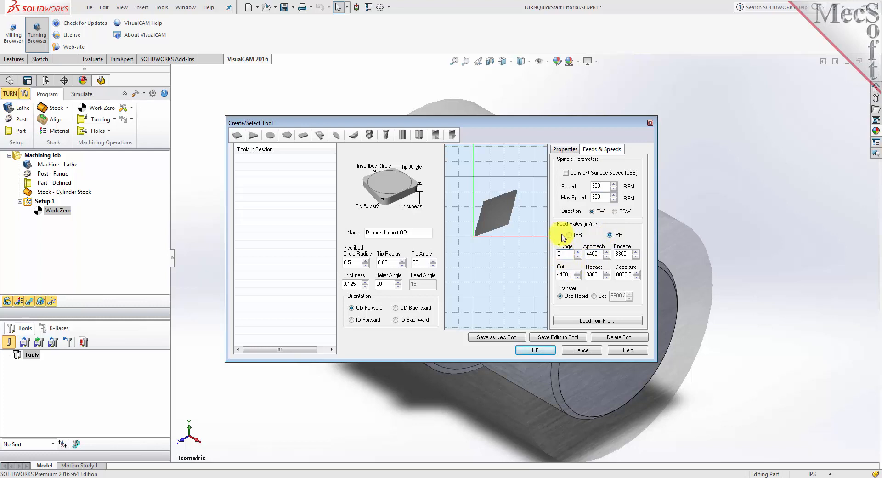
double_click(593, 254)
text(7.5)
double_click(621, 254)
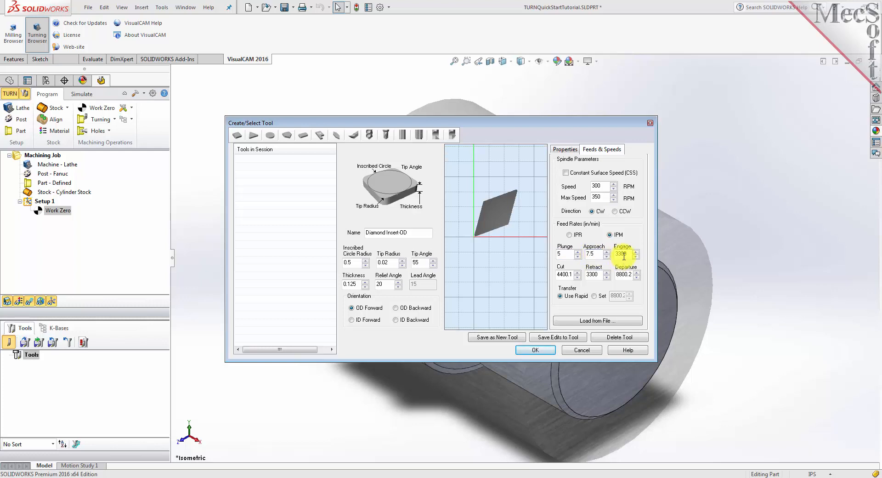
text(7.5)
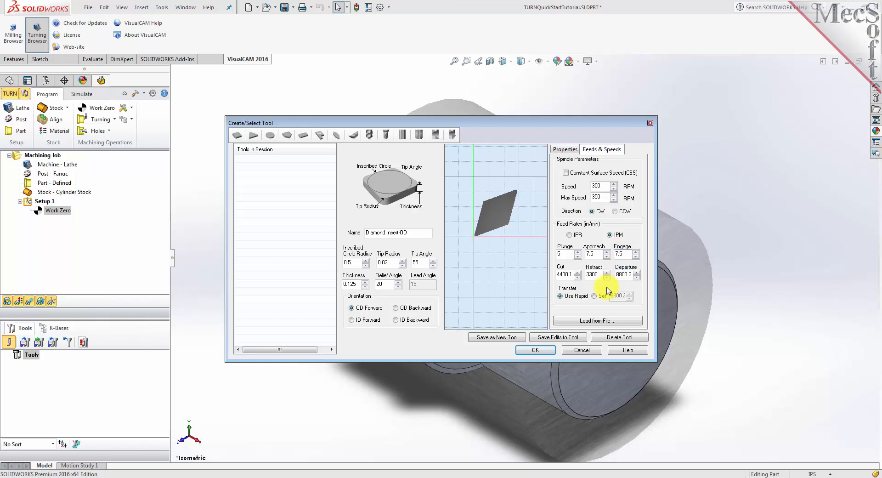
Set the tool's cut feed rate to 10, retract to 15 and departure to 15 in/min.
double_click(565, 275)
text(10)
double_click(593, 275)
text(15)
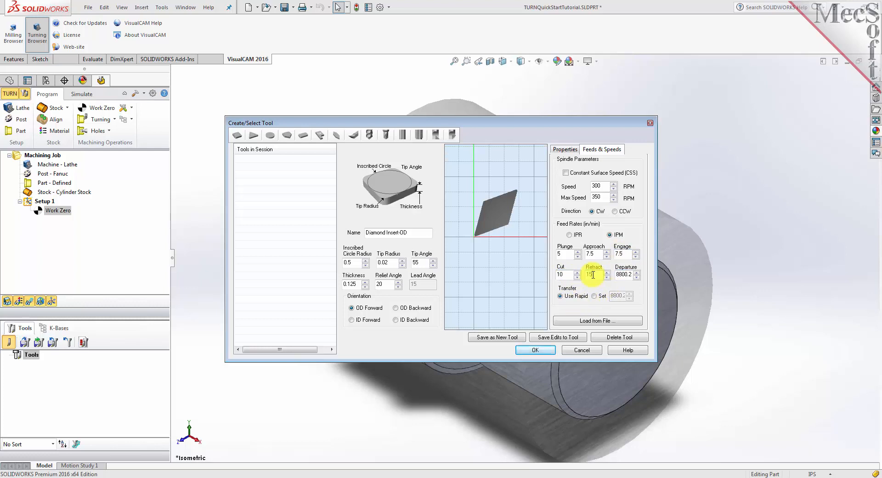
double_click(623, 274)
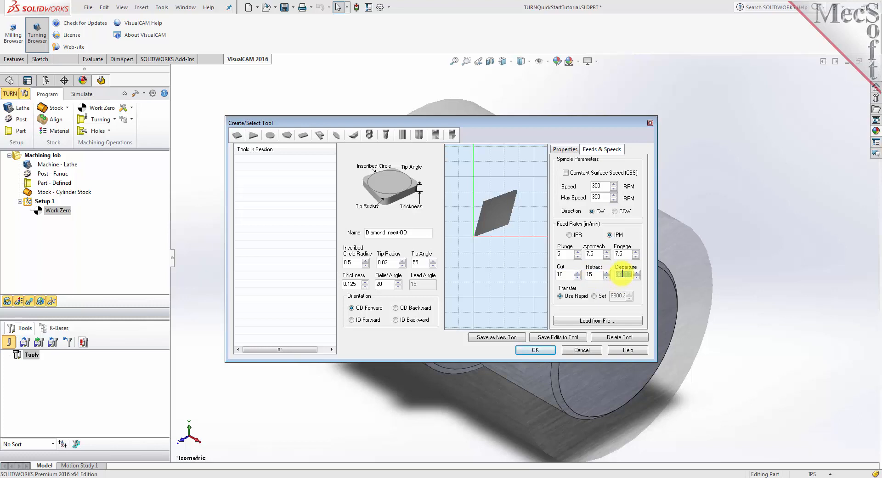
text(15)
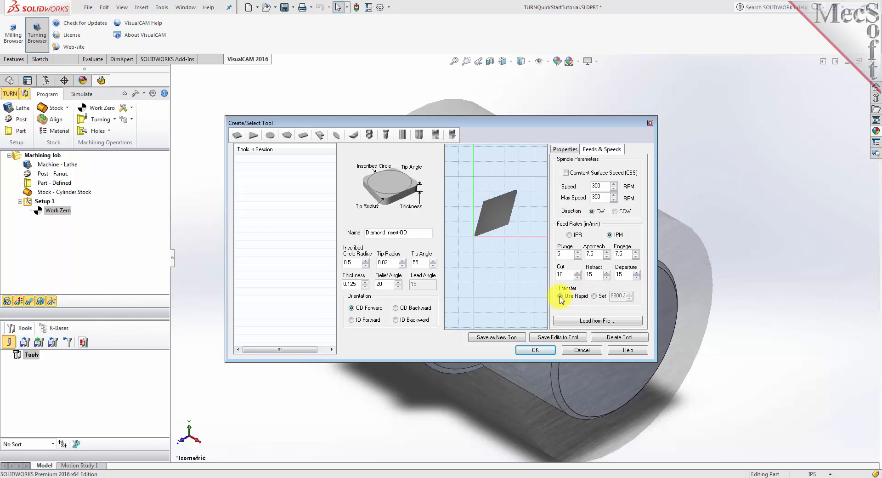
Save Diamond Insert-OD as a new tool in the session and select it in the tool list.
click(508, 338)
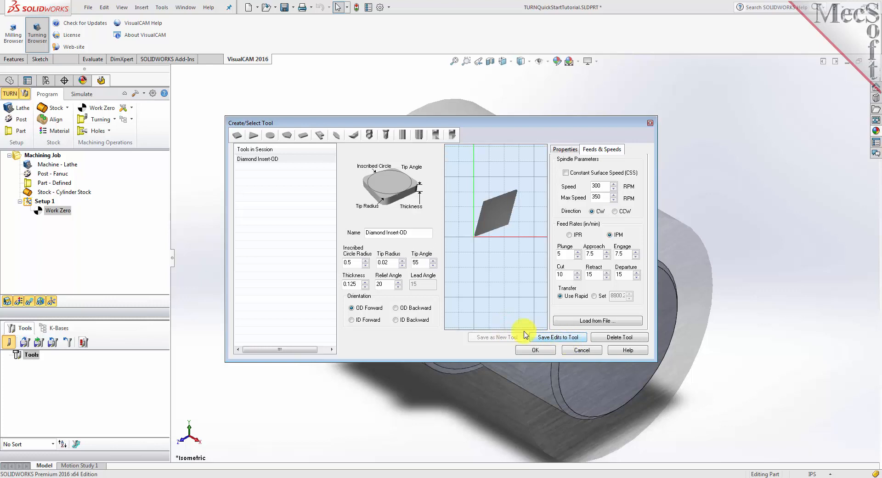
drag(414, 232, 352, 232)
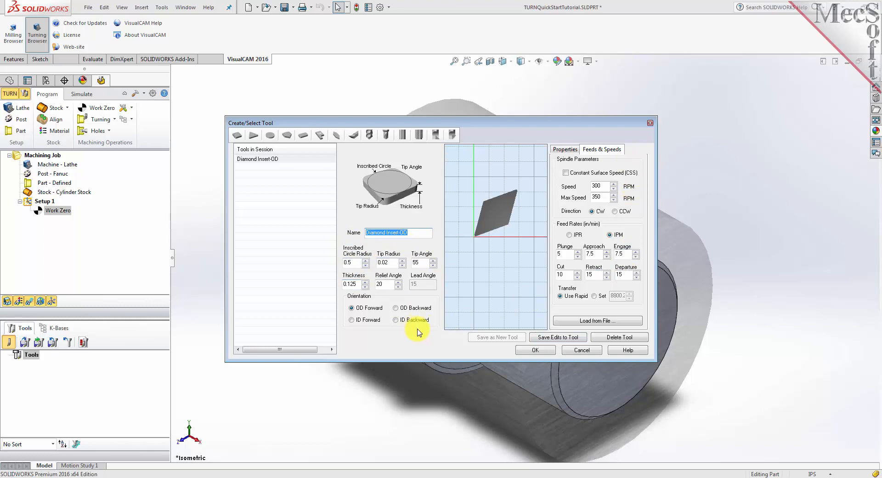
click(237, 159)
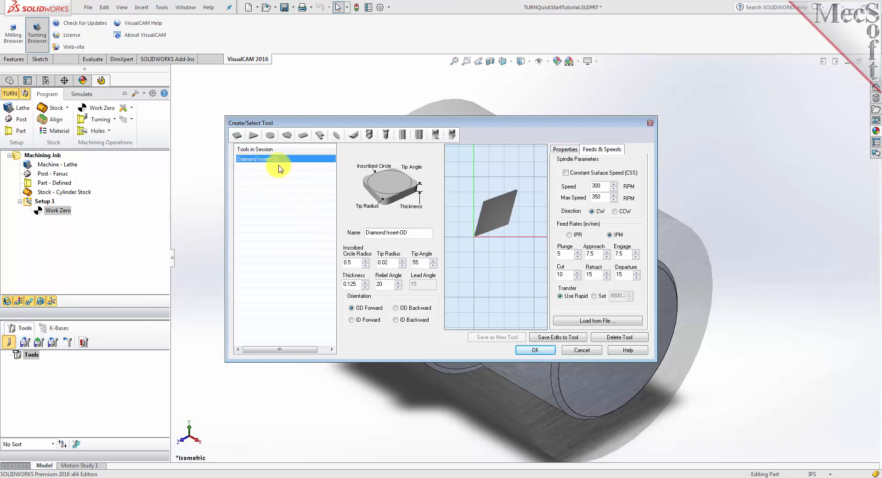
click(533, 350)
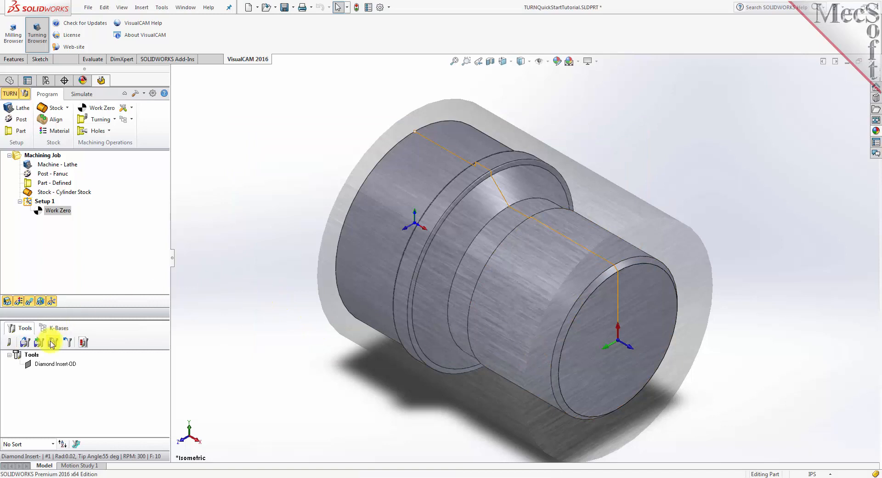
click(28, 364)
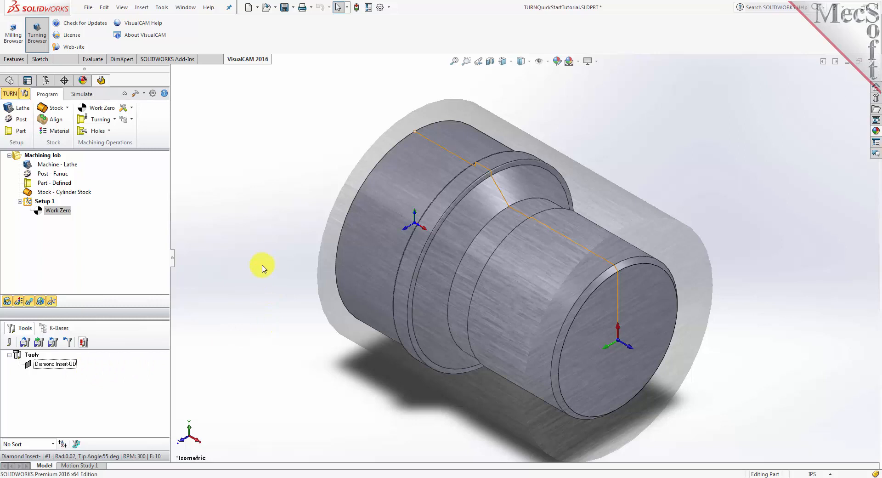
Create a Turn Roughing operation with the Diamond Insert-OD tool and load its feeds and speeds from the tool.
click(100, 120)
click(93, 142)
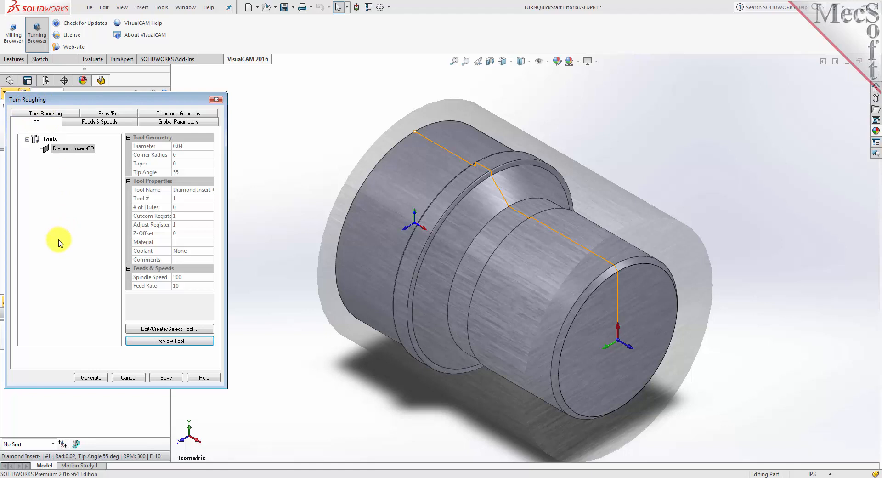
click(46, 149)
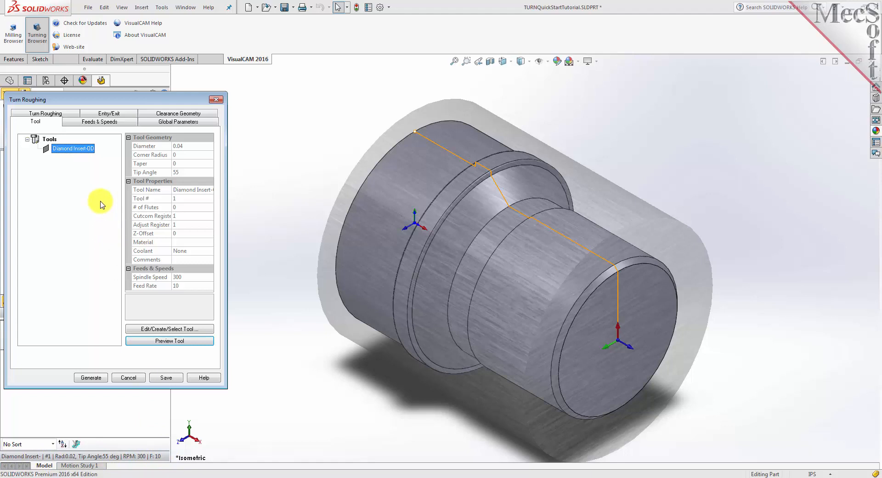
click(105, 123)
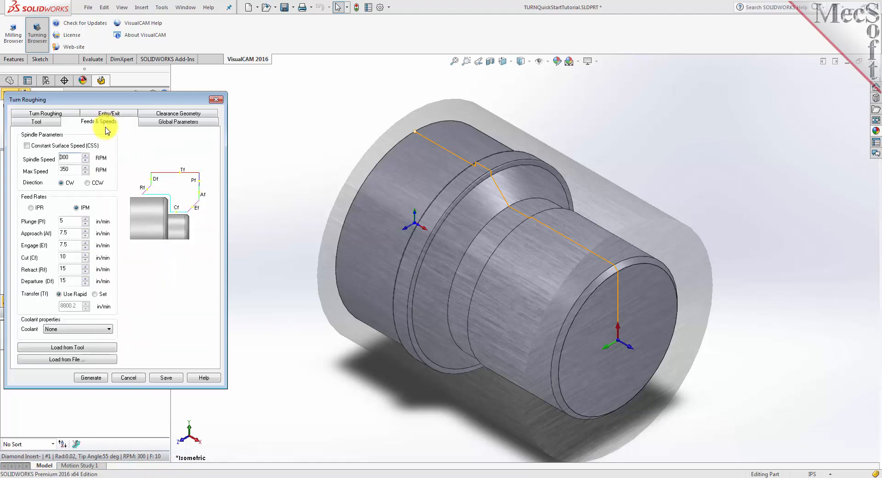
click(79, 349)
Set the roughing operation's clearance to Automatic and its cut transfer to Clearance Plane.
click(180, 114)
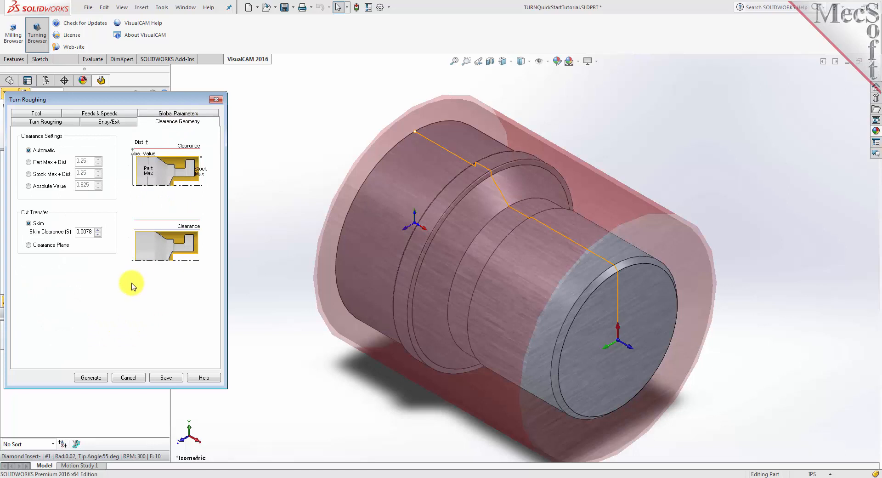
click(29, 246)
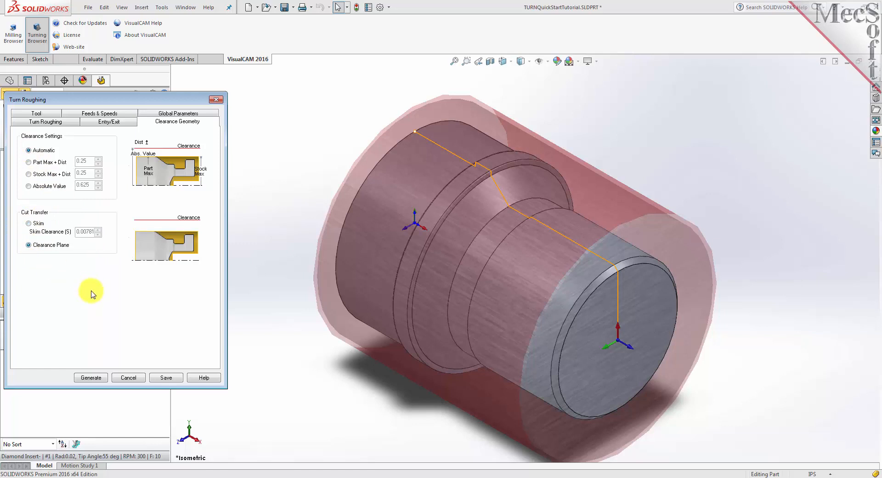
click(30, 152)
click(31, 248)
Set the roughing global parameters to an Outer Diameter approach with a stock allowance of 0.01.
click(170, 114)
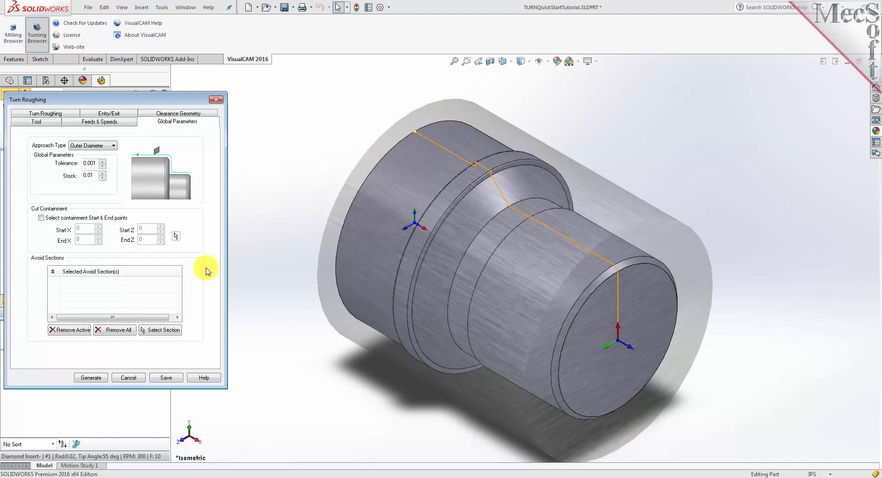
click(108, 146)
click(110, 157)
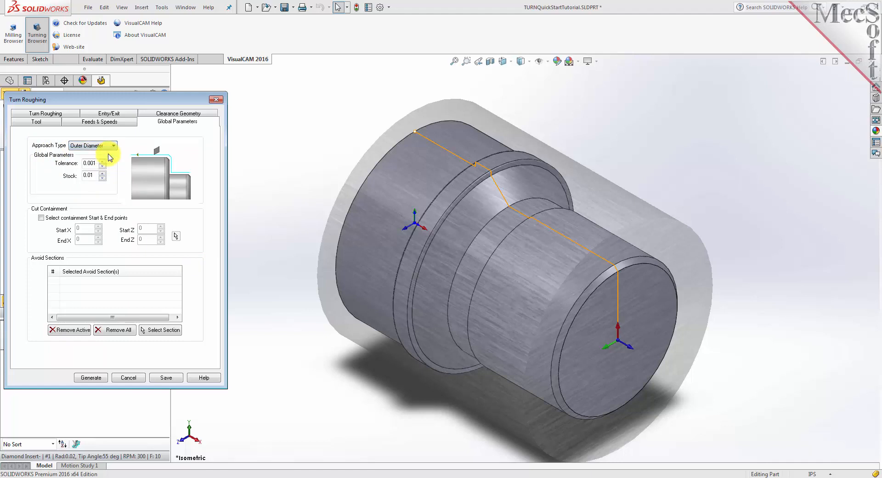
double_click(94, 176)
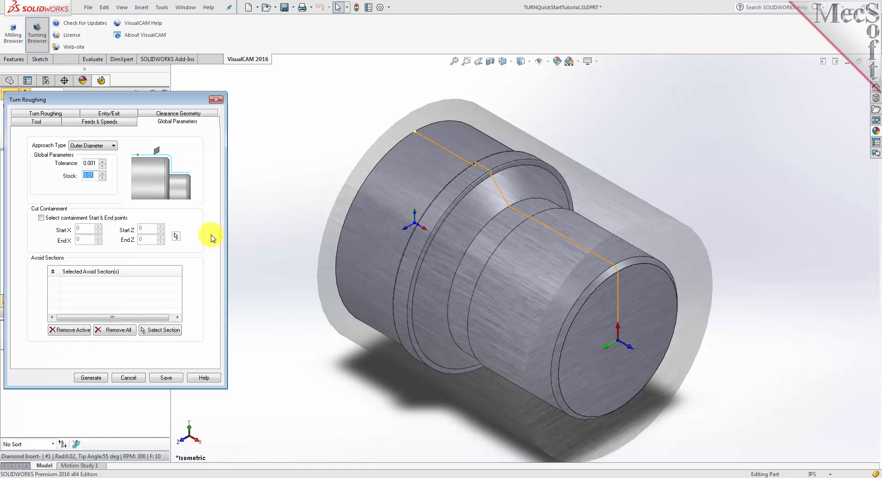
Set the roughing depth per cut to a distance of 0.0625.
click(48, 113)
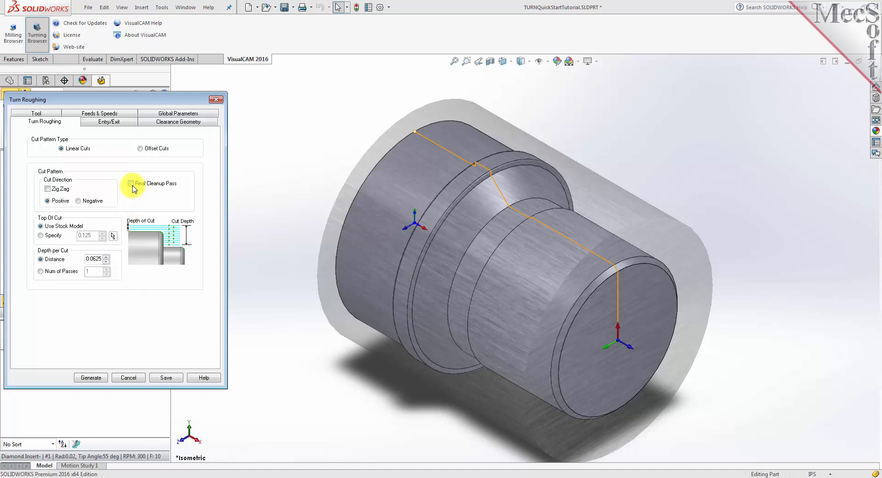
double_click(97, 258)
text(0)
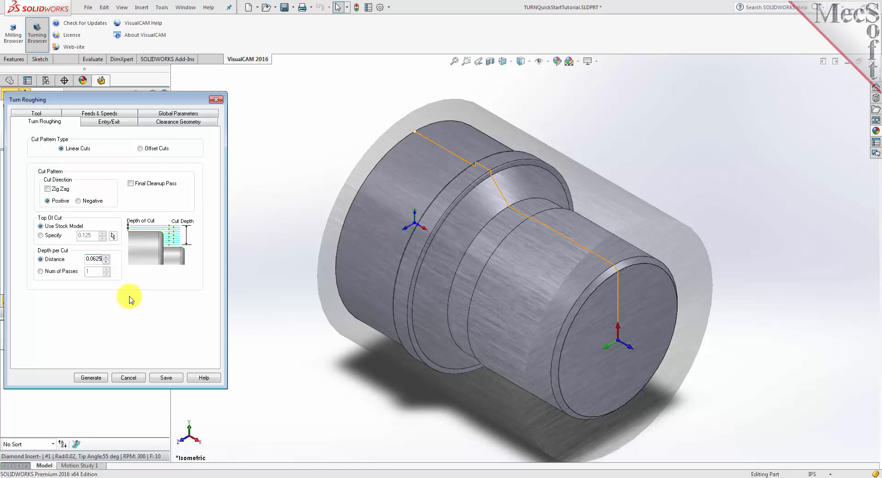
Set both the approach length and the engage length of the roughing entry motions to 0.025.
click(111, 123)
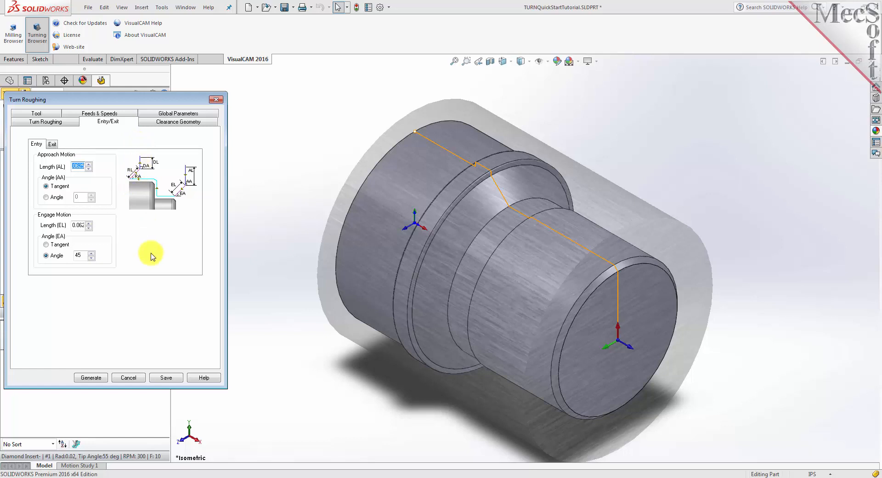
click(78, 164)
double_click(77, 164)
text(0.125)
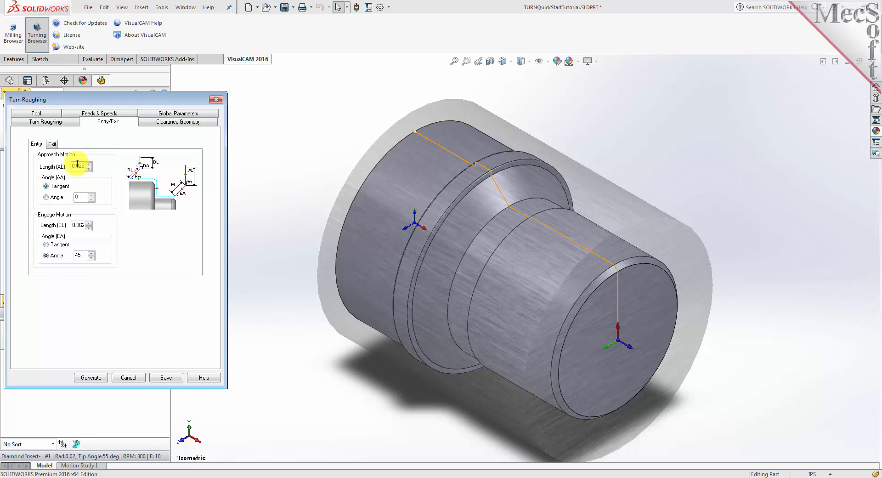
double_click(75, 224)
text(0.025)
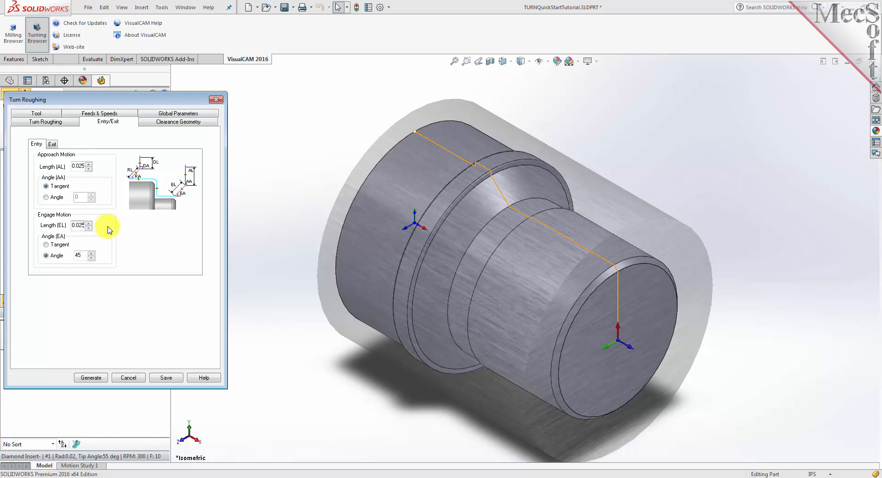
Set the exit retract and depart lengths to 0.025 and generate the roughing toolpath.
click(52, 144)
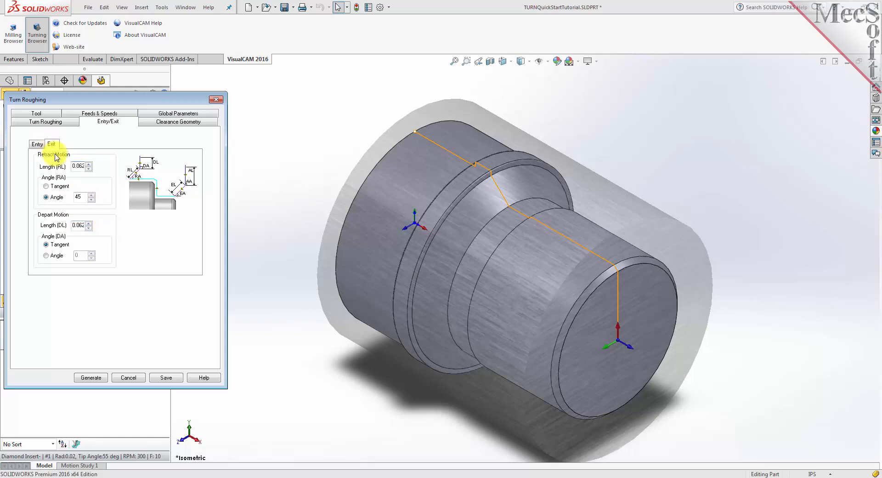
double_click(77, 165)
text(0.025)
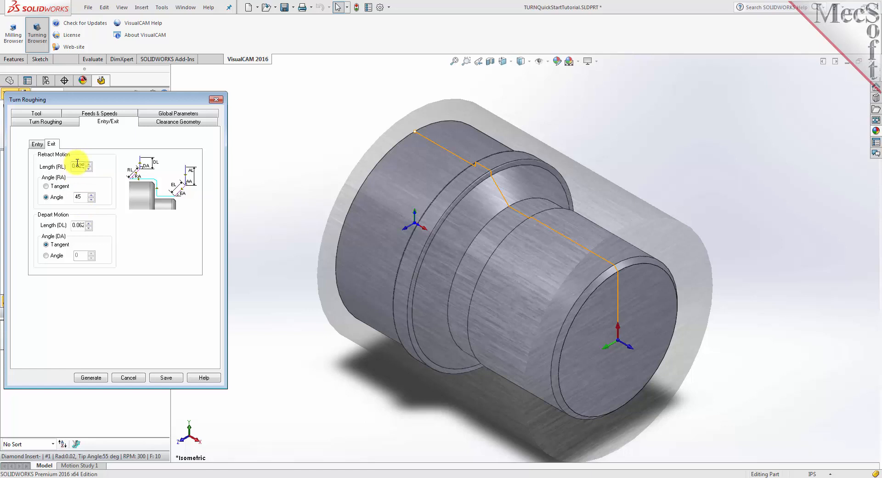
double_click(78, 225)
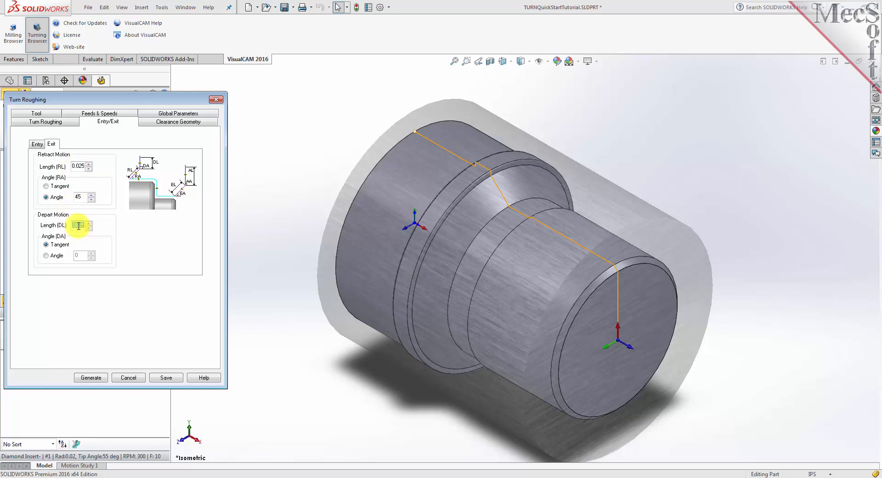
text(0.025)
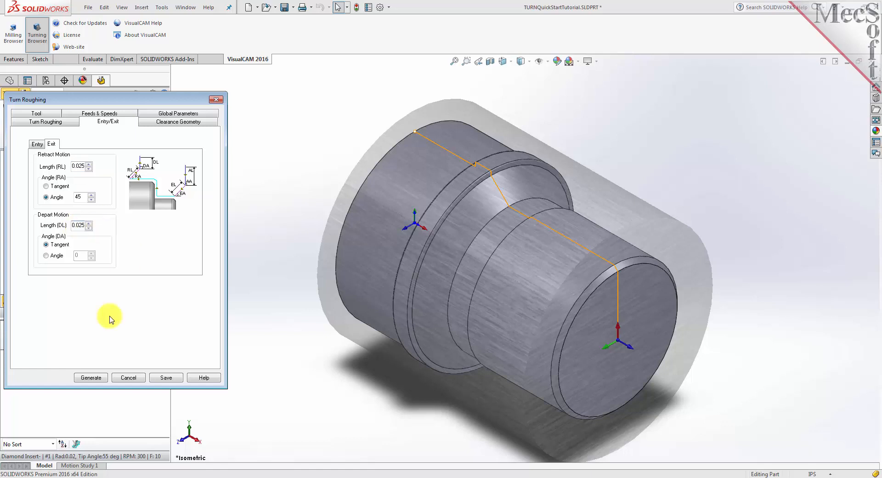
click(94, 378)
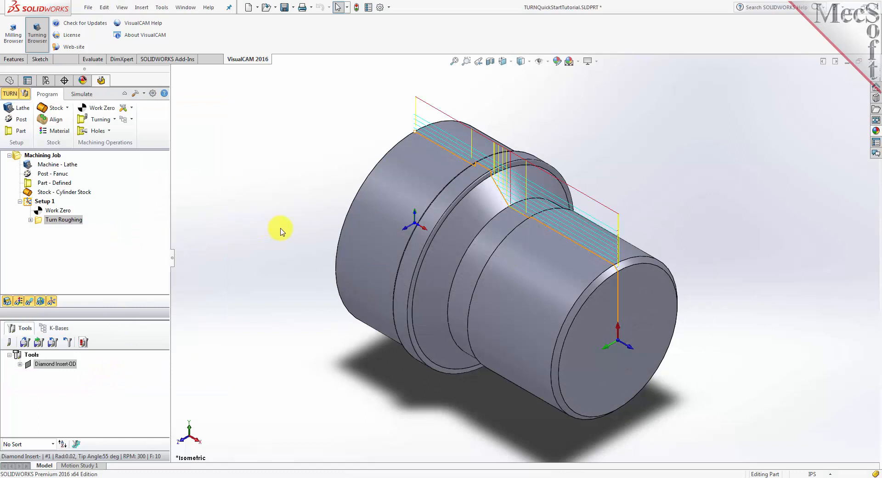
Hide the generated Turn Roughing toolpath to view the part alone and show it again.
click(37, 222)
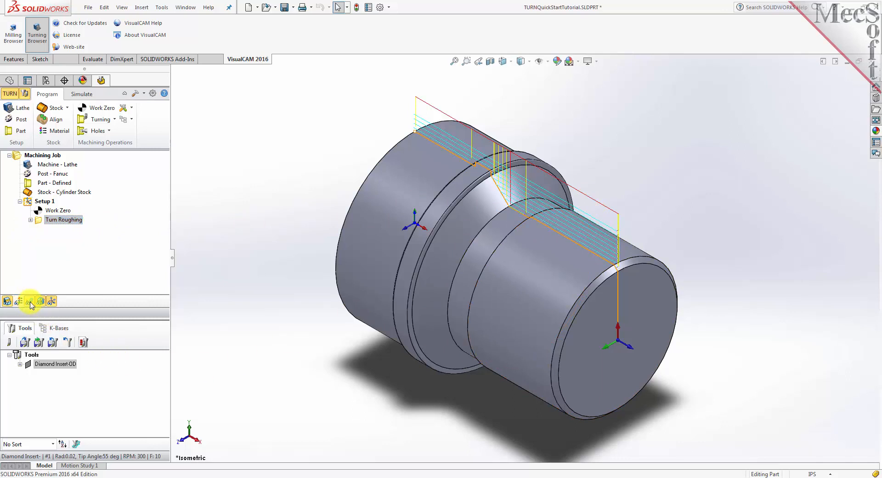
click(29, 301)
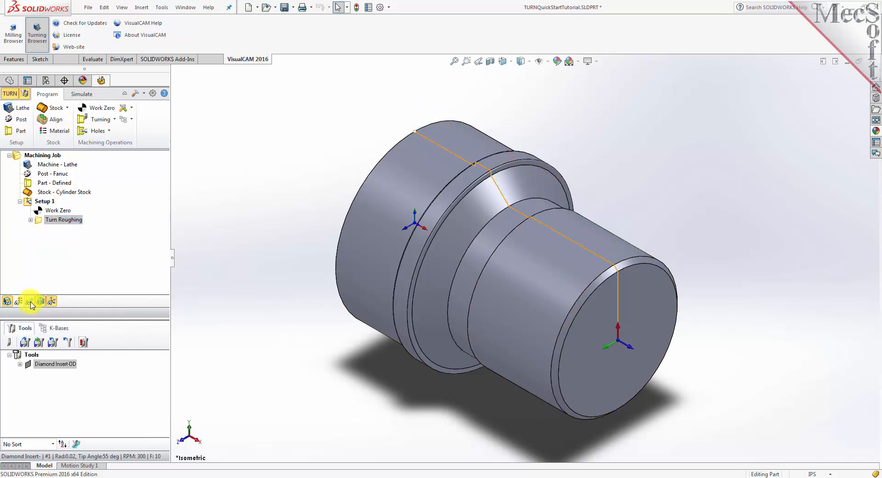
click(29, 302)
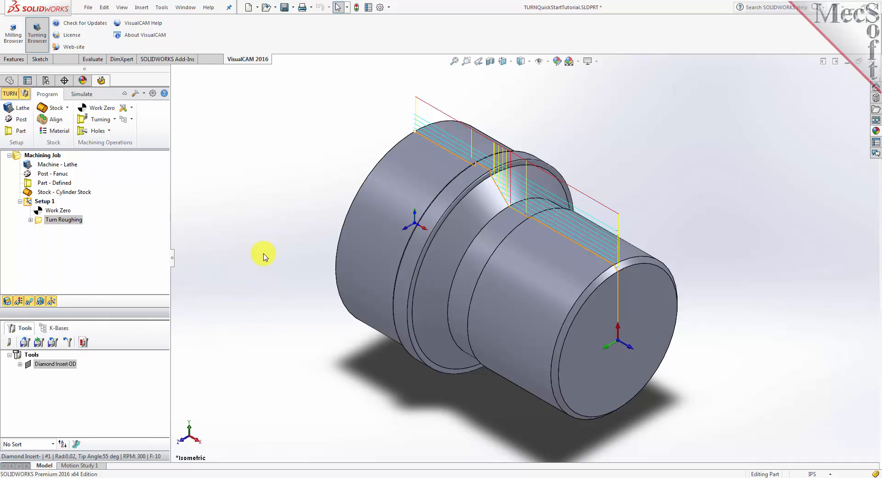
Set the simulation display mode to 3 Quarter in the simulation preferences.
click(85, 96)
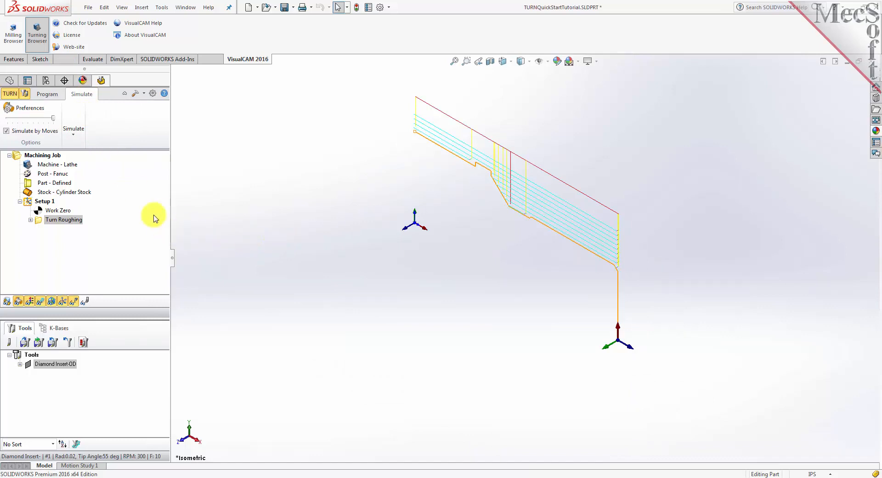
click(41, 110)
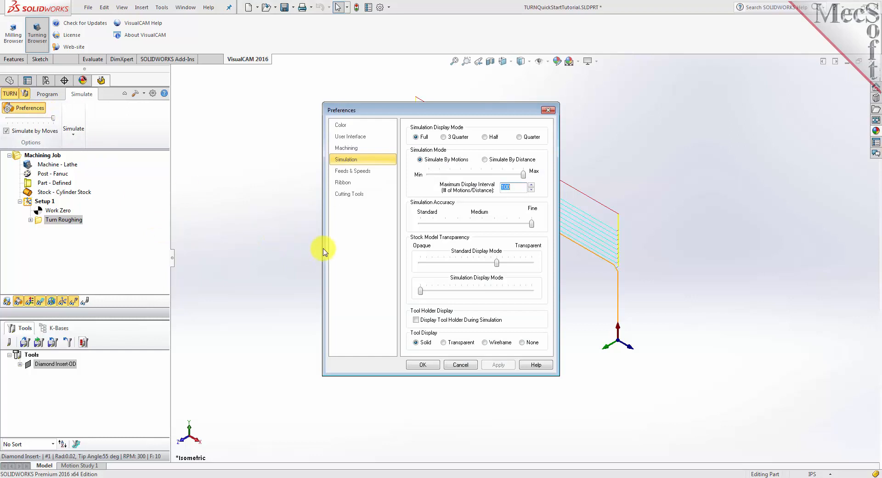
click(443, 136)
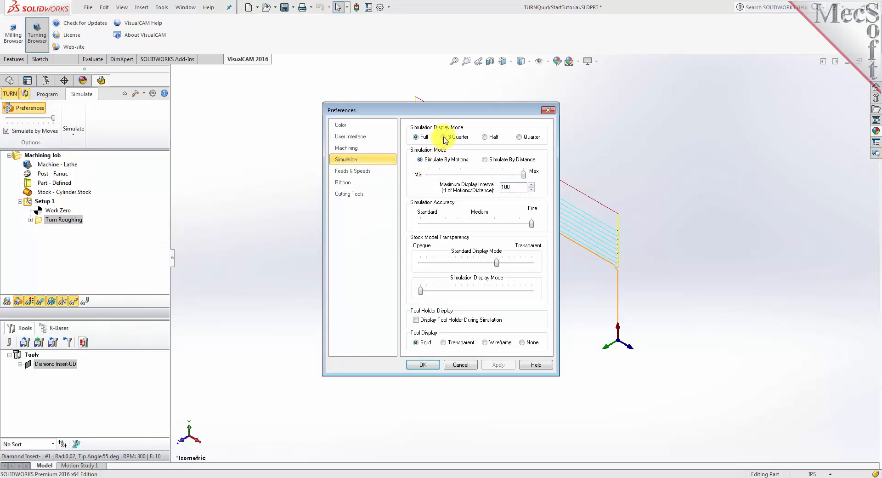
click(423, 365)
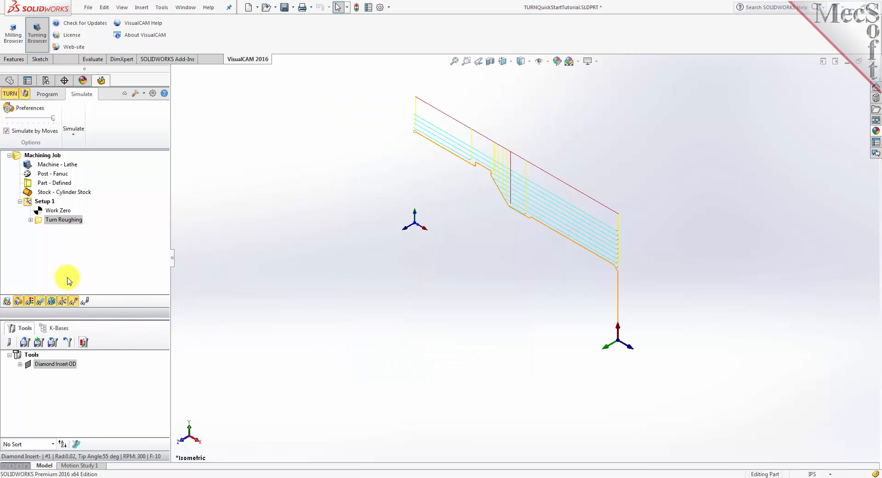
Simulate the Turn Roughing operation with Simulate by Moves turned off and the simulation speed reduced to about the middle.
click(6, 131)
drag(53, 119, 30, 124)
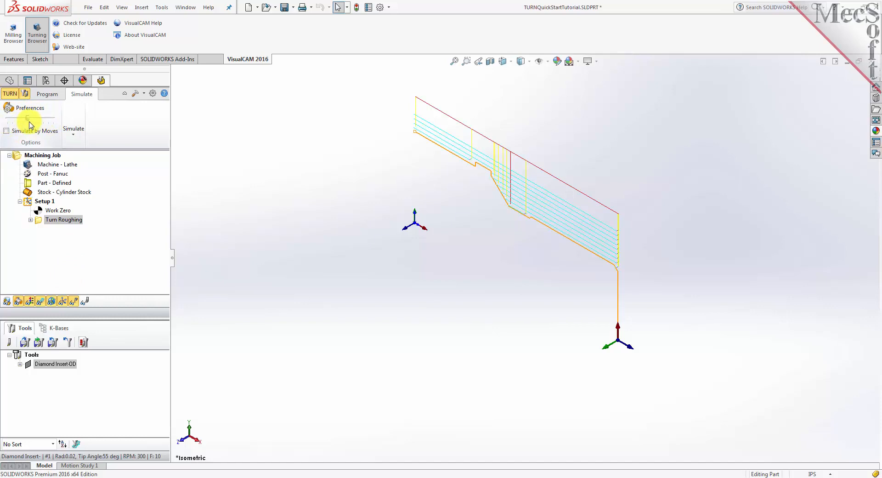
drag(173, 258, 193, 260)
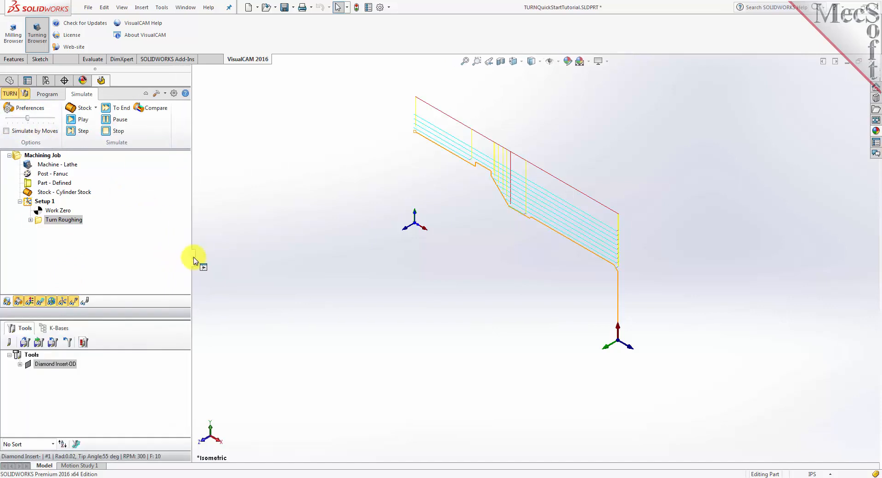
click(46, 219)
click(83, 121)
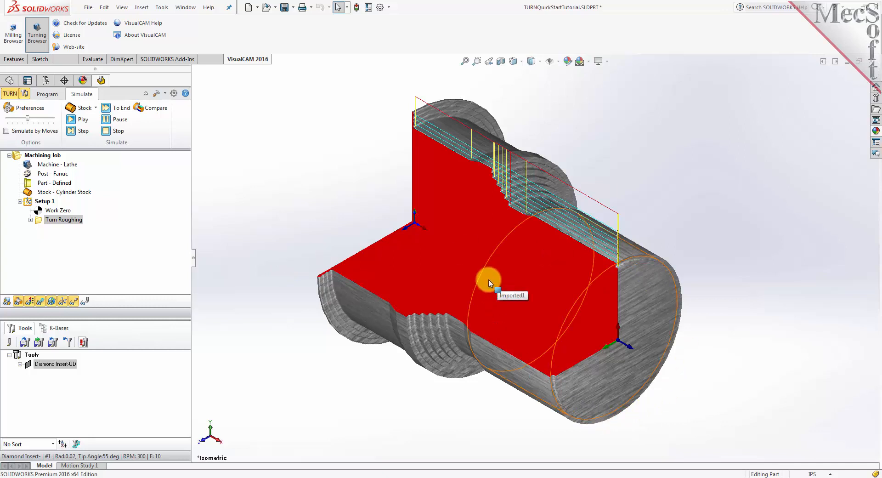
Inspect the simulated cut stock with its material texture turned off and on again.
middle_drag(531, 282, 535, 263)
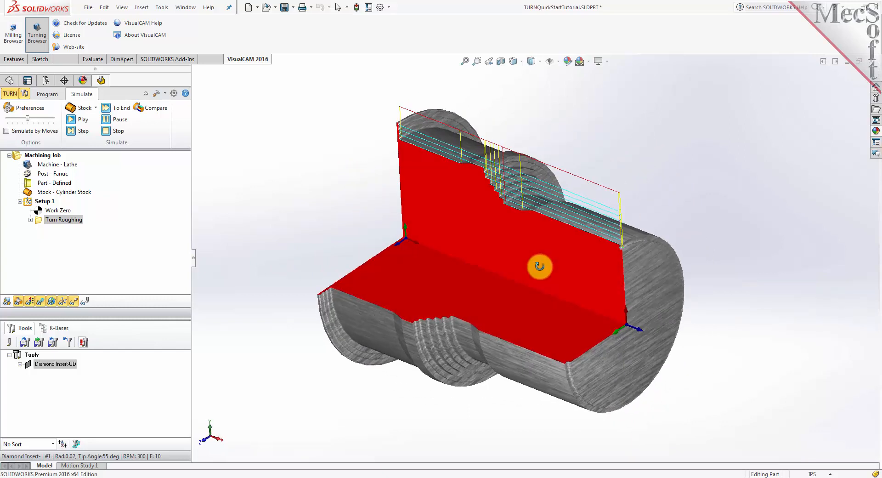
click(30, 302)
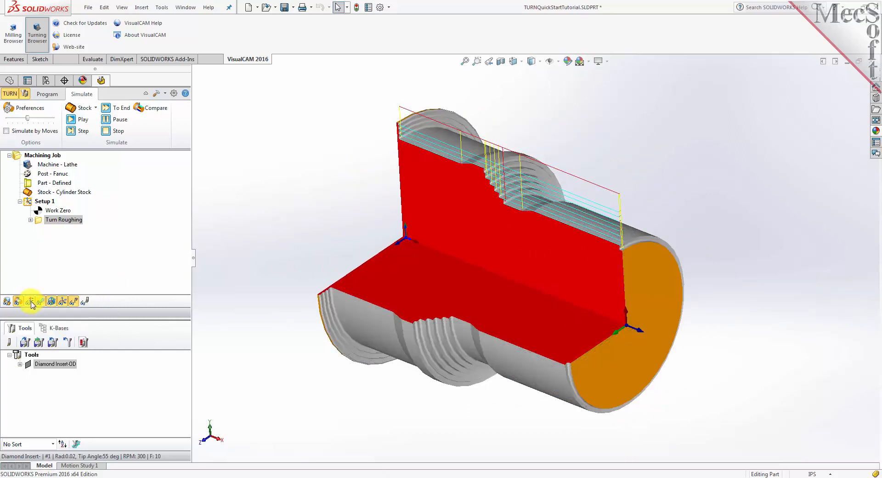
click(33, 305)
click(30, 302)
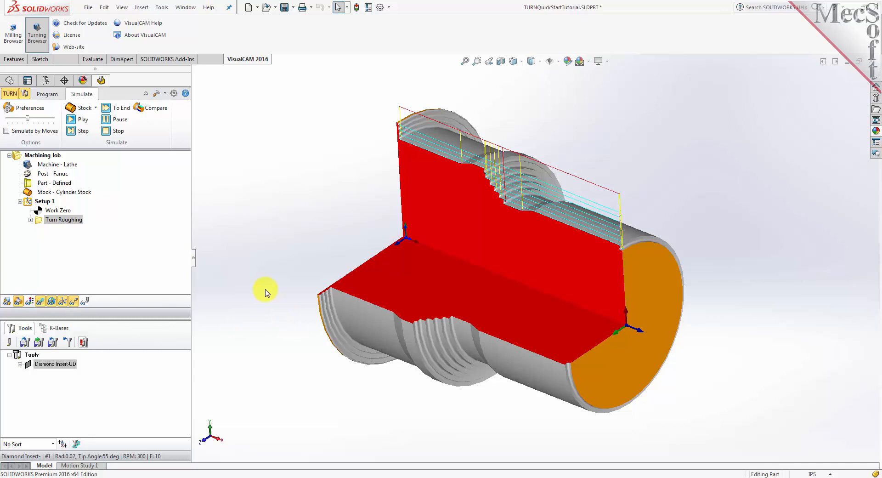
click(30, 301)
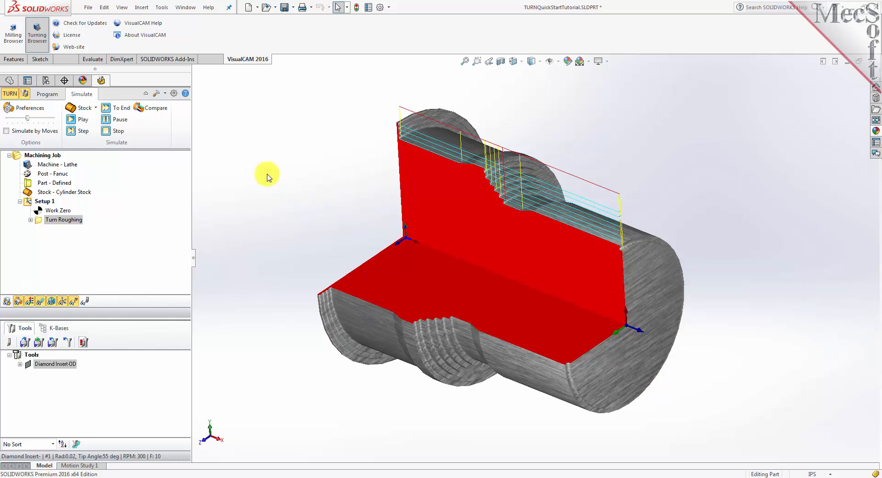
Start a Turn Finishing operation using the Diamond Insert-OD tool and load its feeds and speeds from the tool.
click(48, 95)
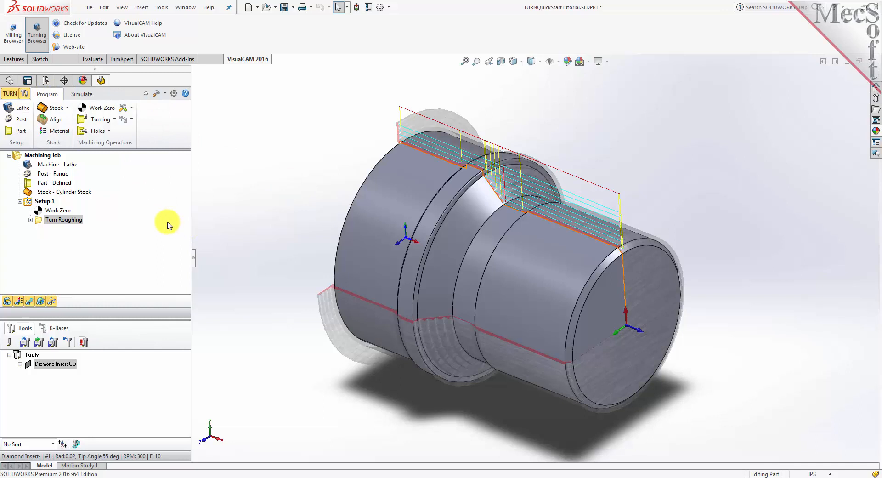
click(113, 119)
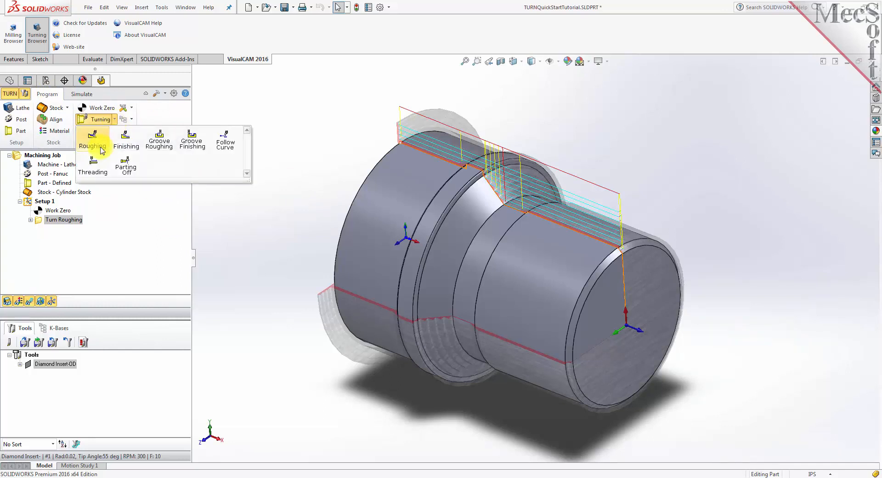
click(124, 140)
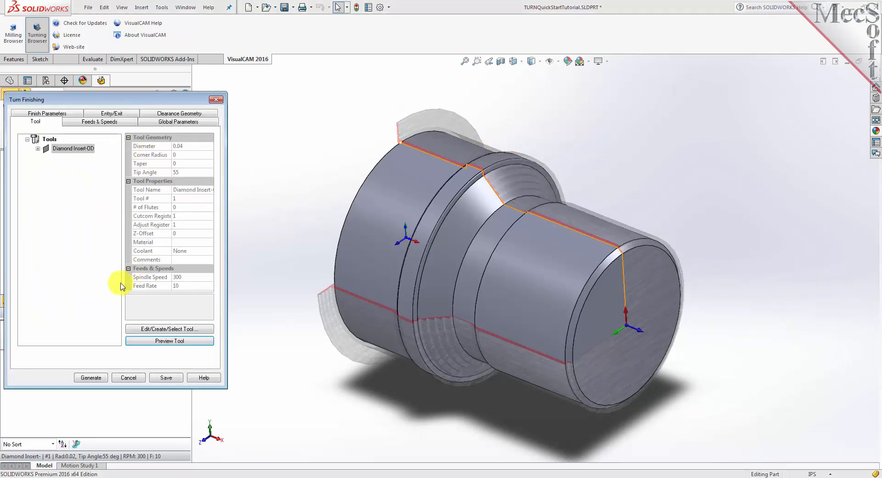
click(47, 150)
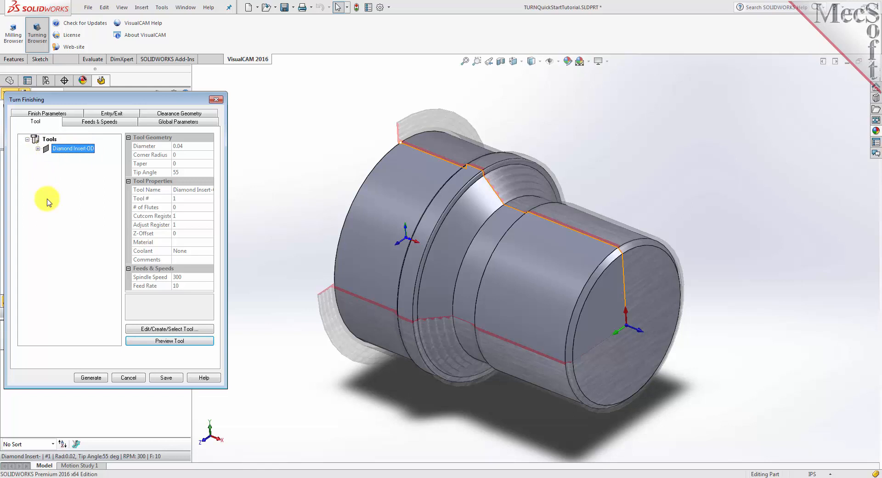
click(101, 121)
click(80, 346)
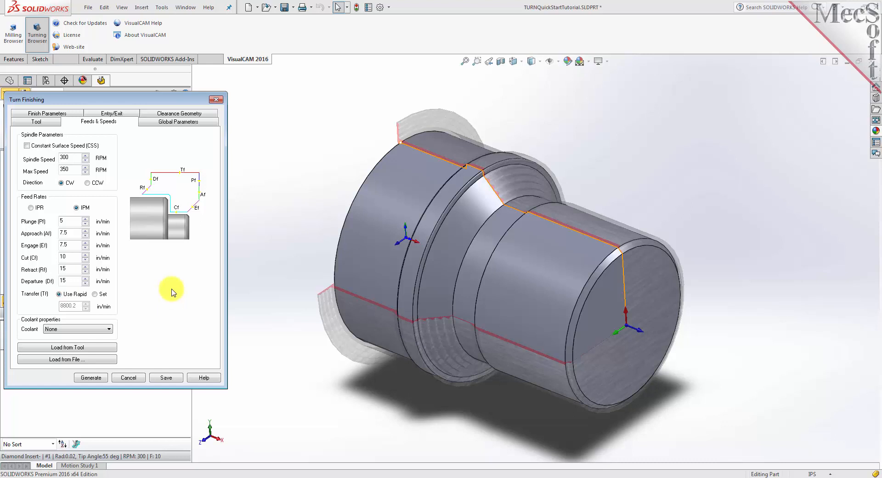
Set the finishing operation's clearance to Automatic and its cut transfer to Clearance Plane.
click(177, 114)
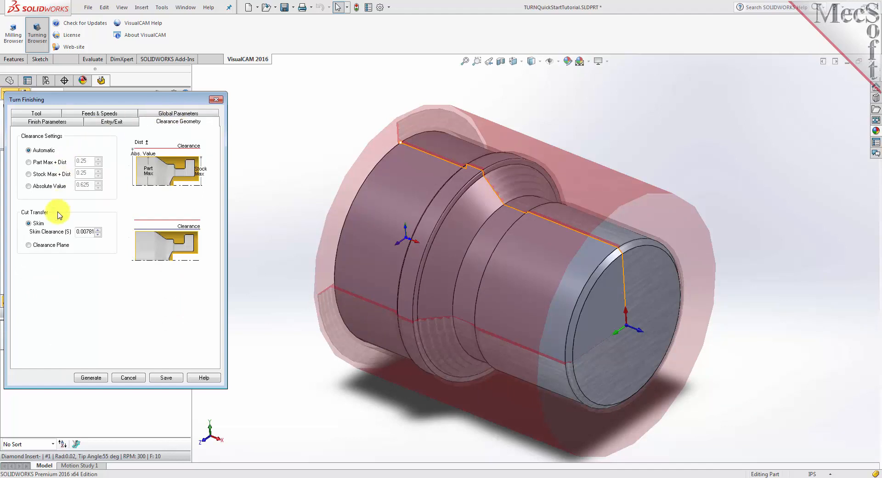
click(29, 151)
click(29, 245)
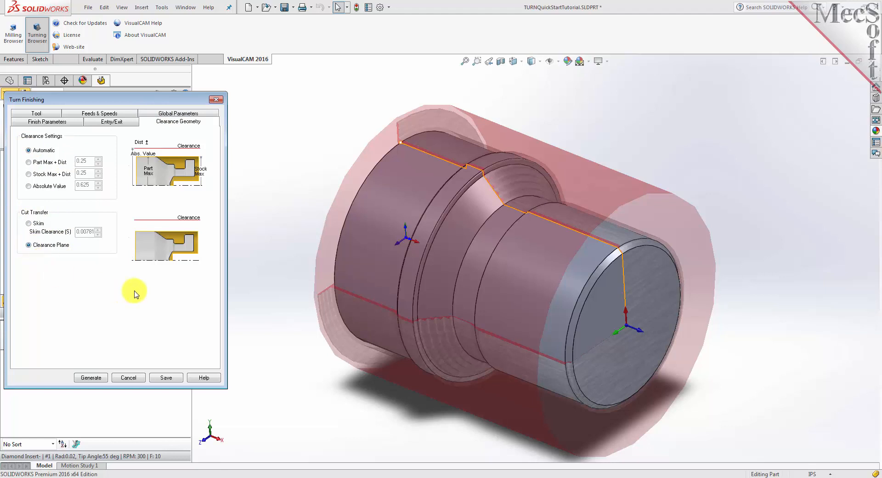
Set the finishing operation's approach type to Outer Diameter and keep its global stock at 0.
click(159, 113)
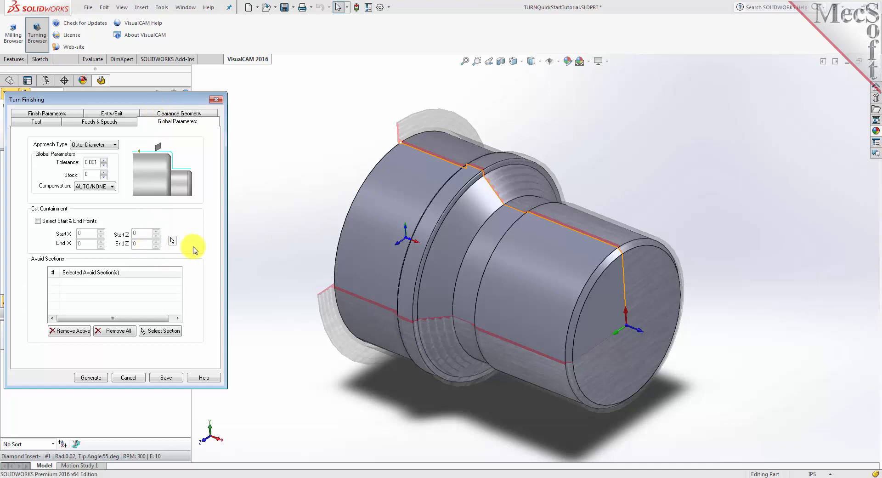
click(106, 144)
click(92, 152)
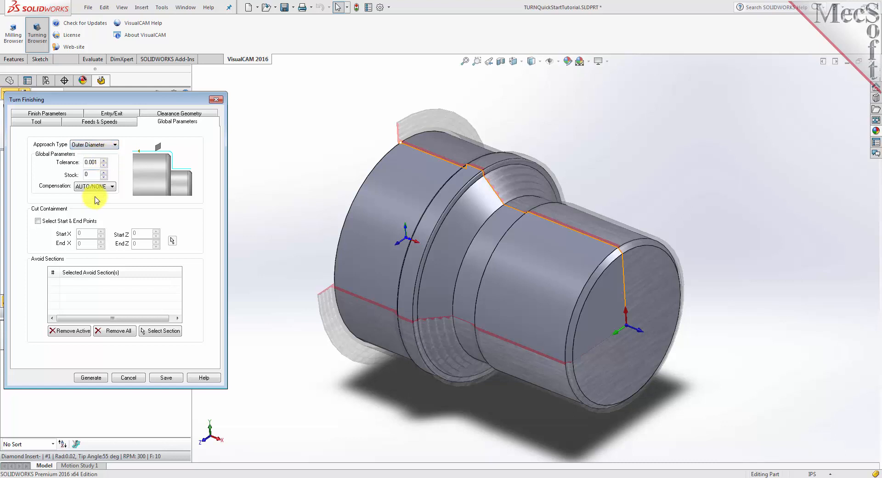
double_click(90, 174)
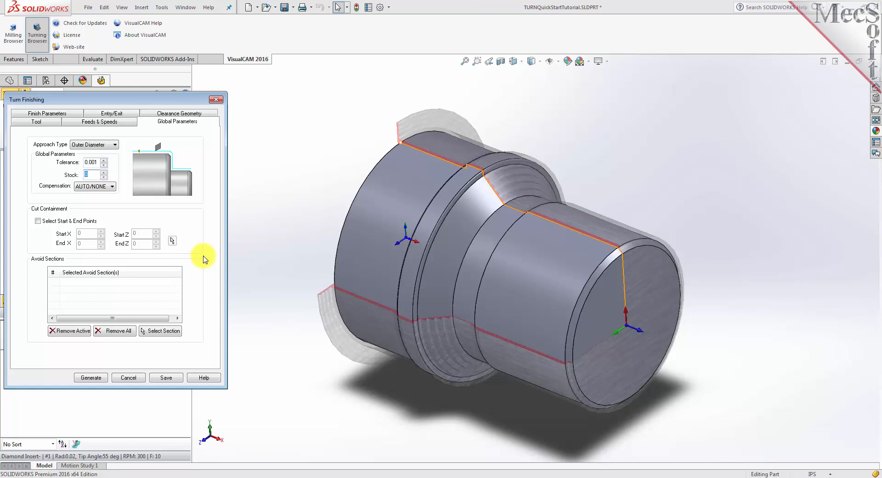
Contain the finishing cut between the front face's chamfer edge and the back face's outer edge, and generate the toolpath.
click(39, 221)
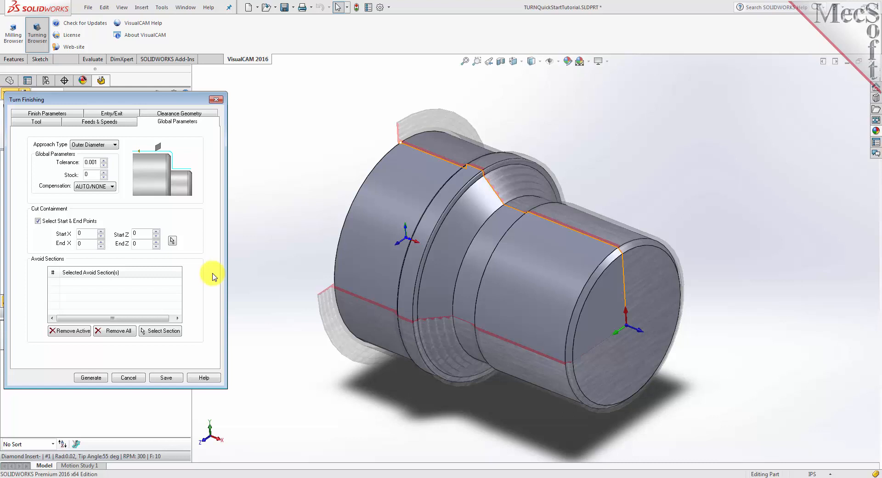
click(173, 241)
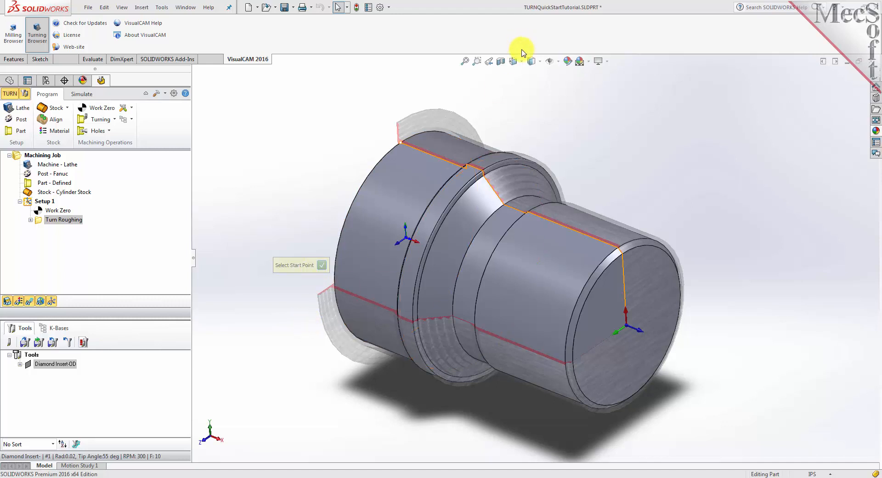
click(522, 64)
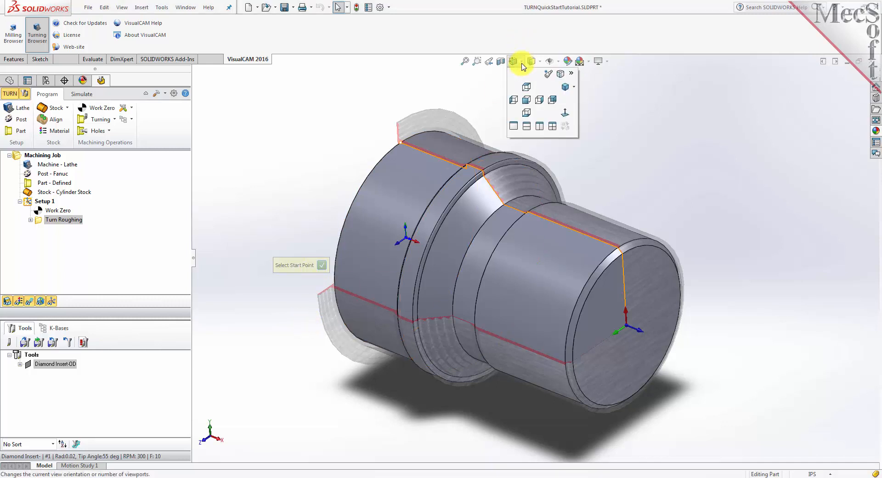
click(527, 102)
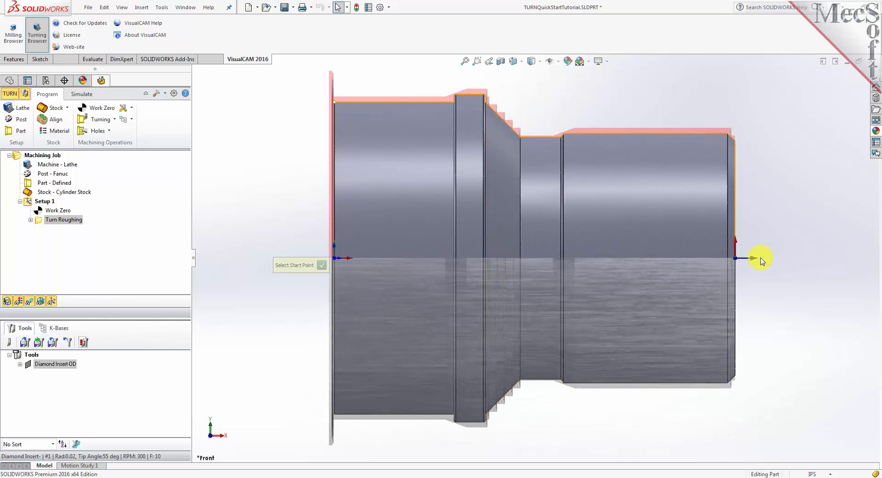
click(736, 145)
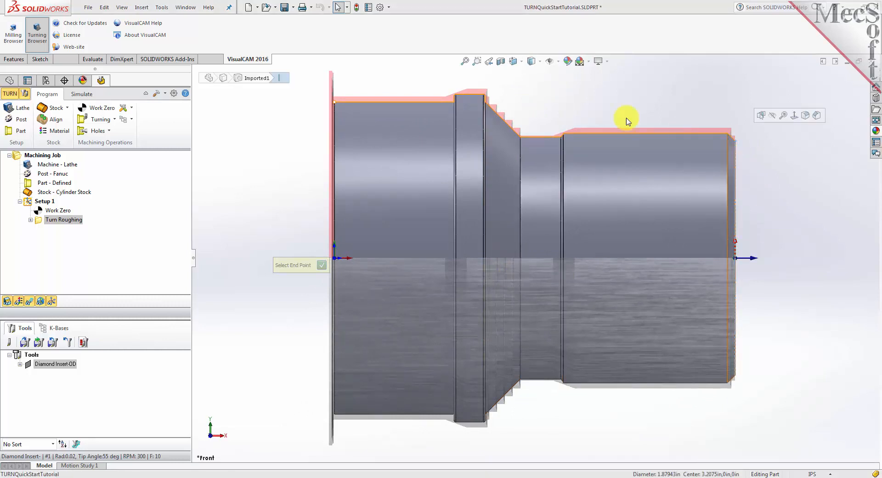
click(334, 103)
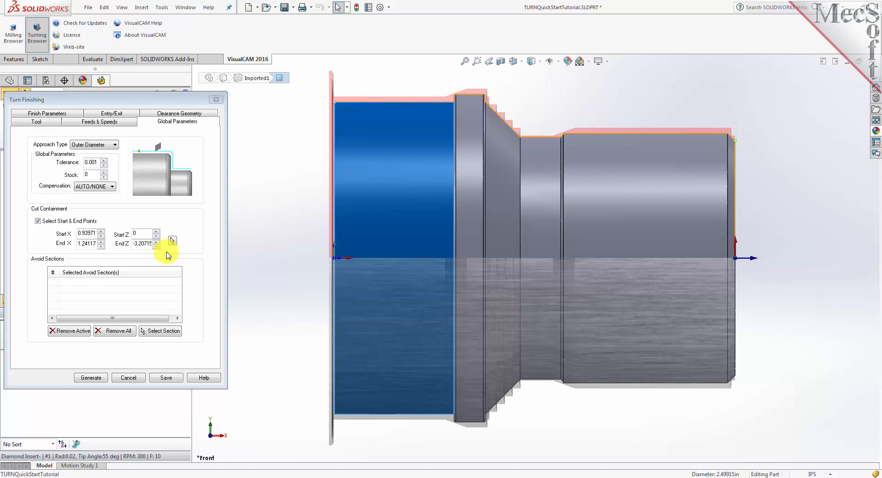
click(92, 377)
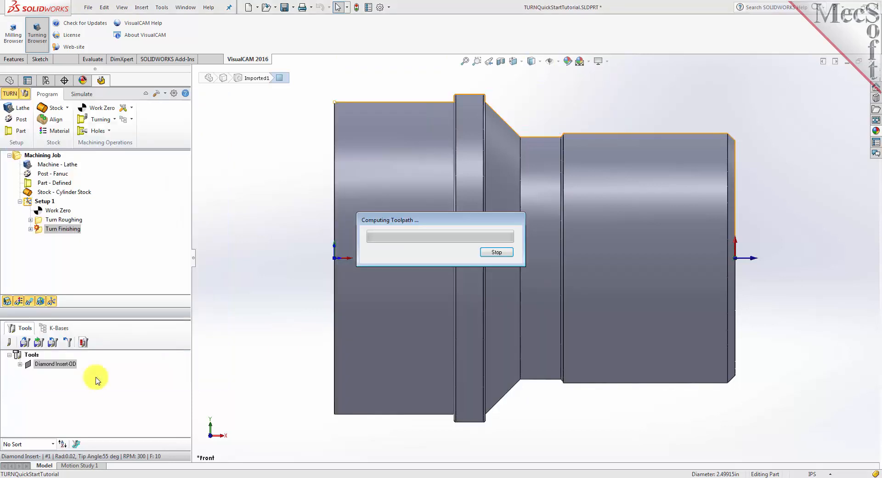
click(39, 230)
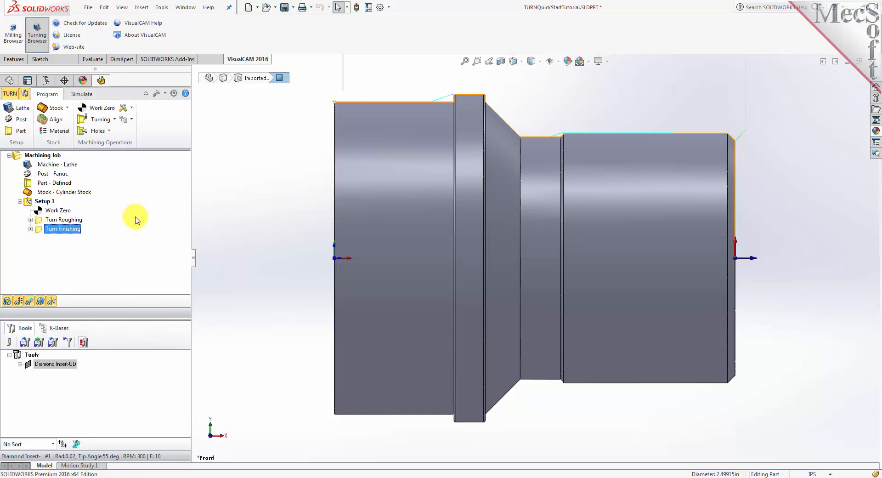
Simulate the Turn Finishing operation in the isometric view with the simulation speed reduced to the minimum.
click(81, 94)
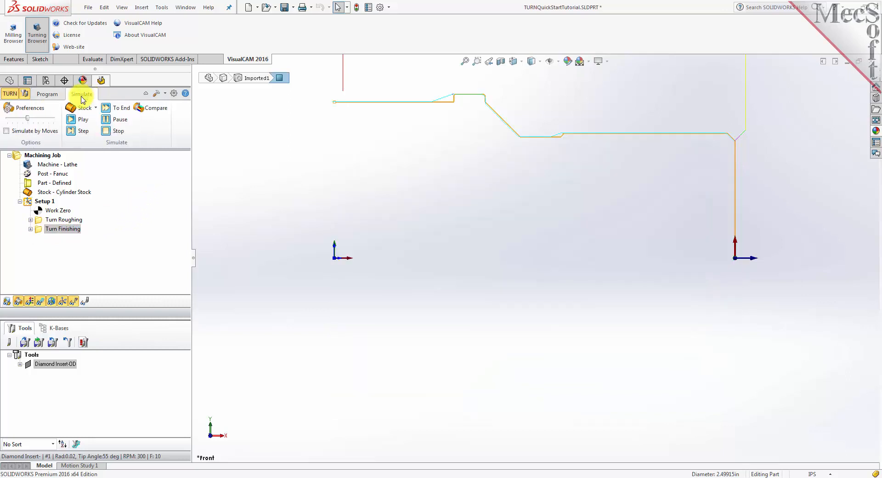
click(521, 62)
click(572, 87)
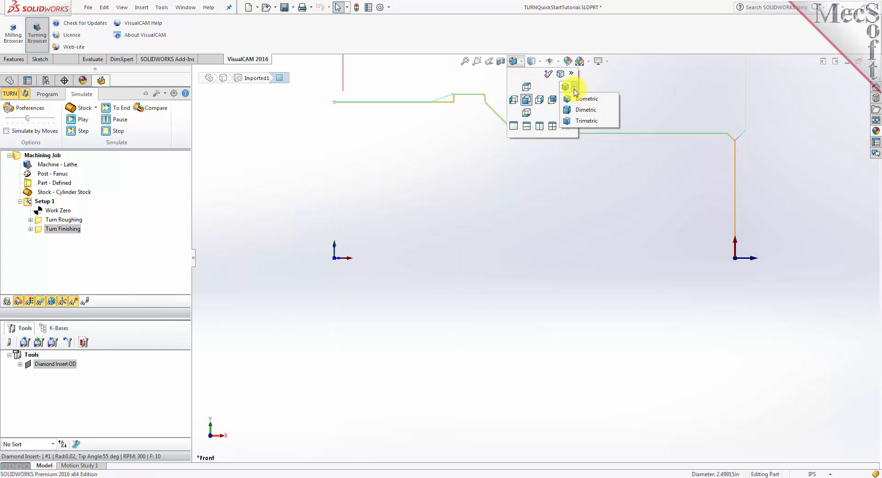
click(586, 103)
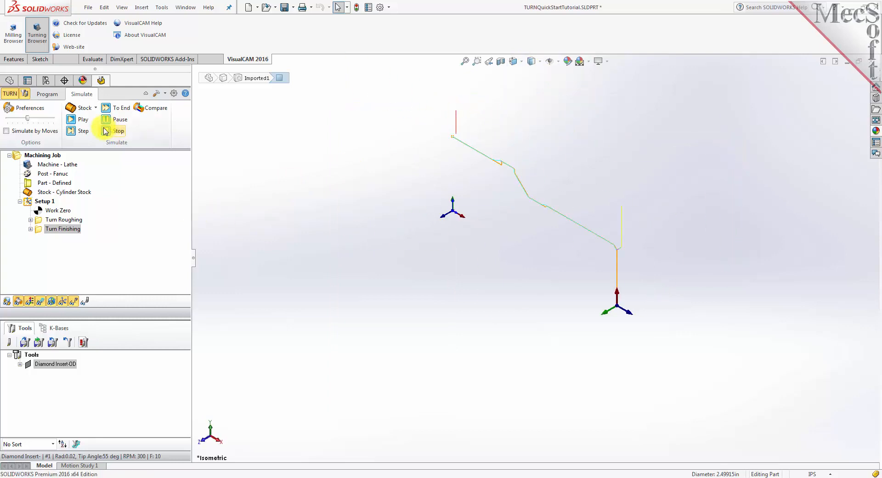
drag(28, 119, 8, 119)
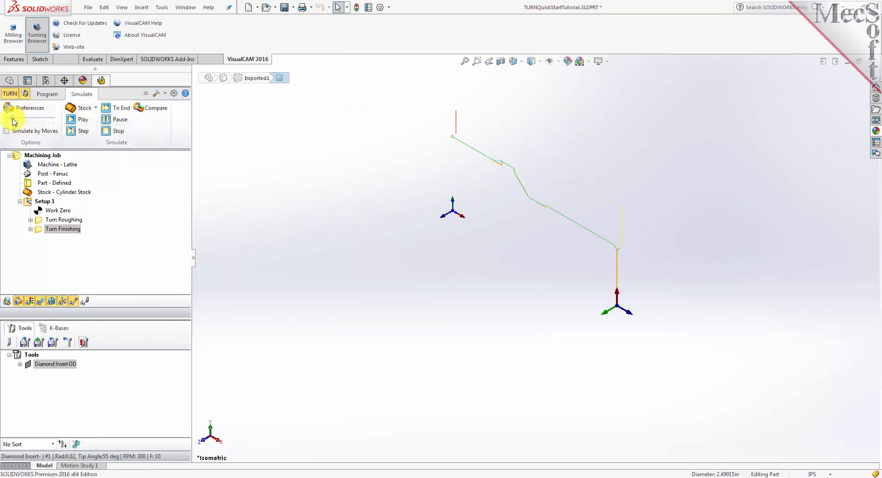
click(83, 120)
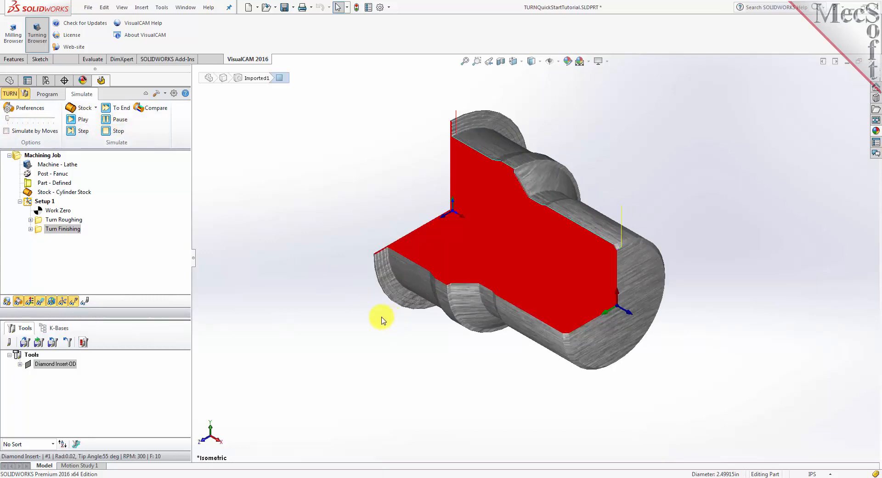
click(83, 120)
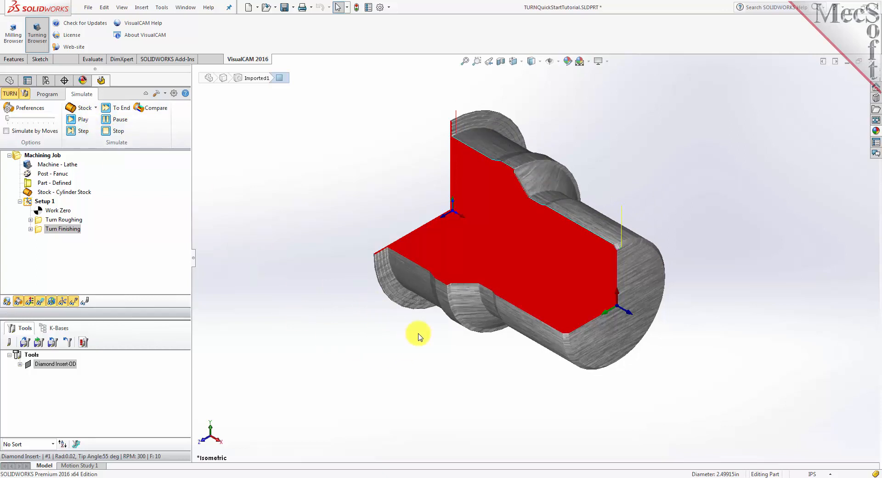
Return to programming the job and hide the cut stock so only the part and toolpath show.
click(46, 94)
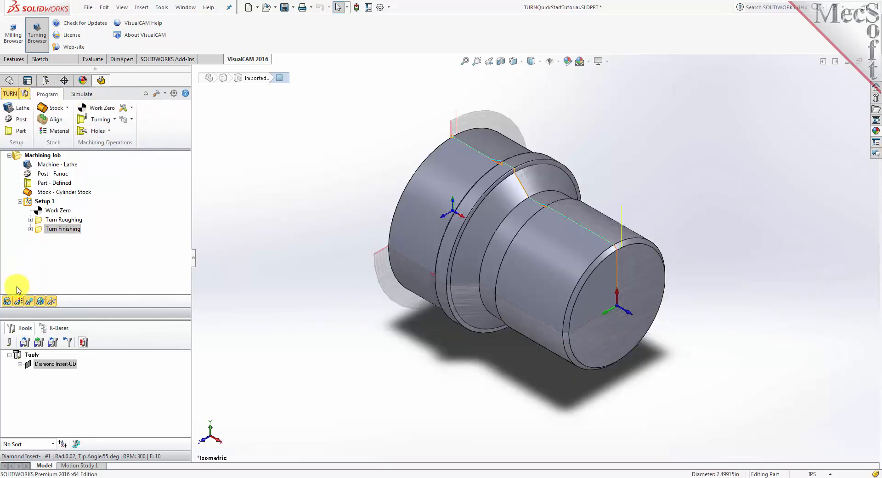
click(7, 300)
click(51, 301)
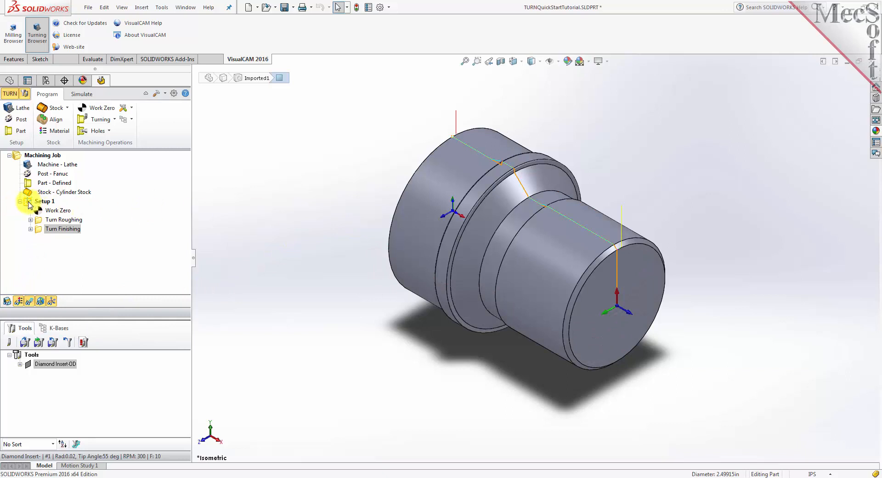
Post Setup 1 with the Fanuc post-processor to TURNQuickStartTutorial_Setup 1.nc in the QuickStart folder.
click(28, 203)
right_click(29, 204)
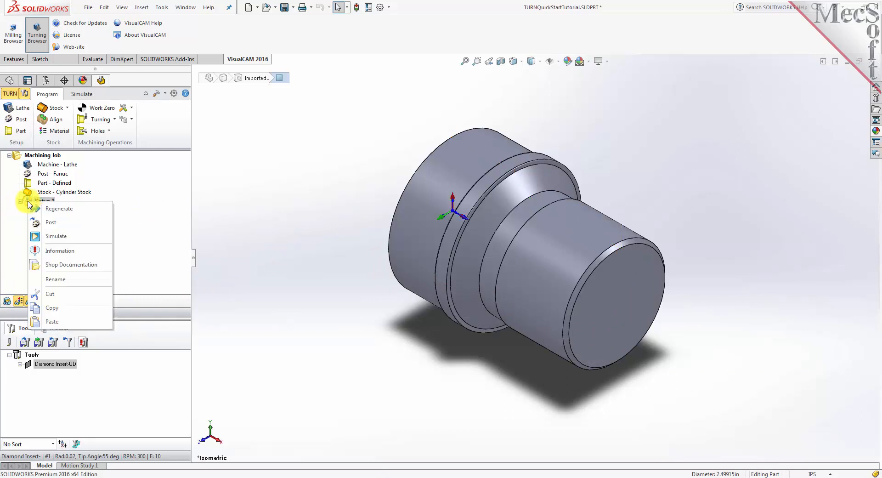
click(83, 223)
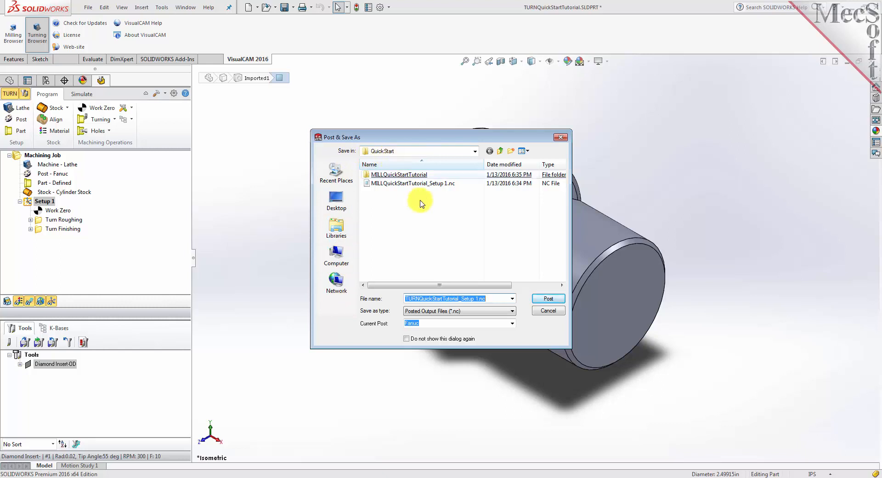
click(547, 299)
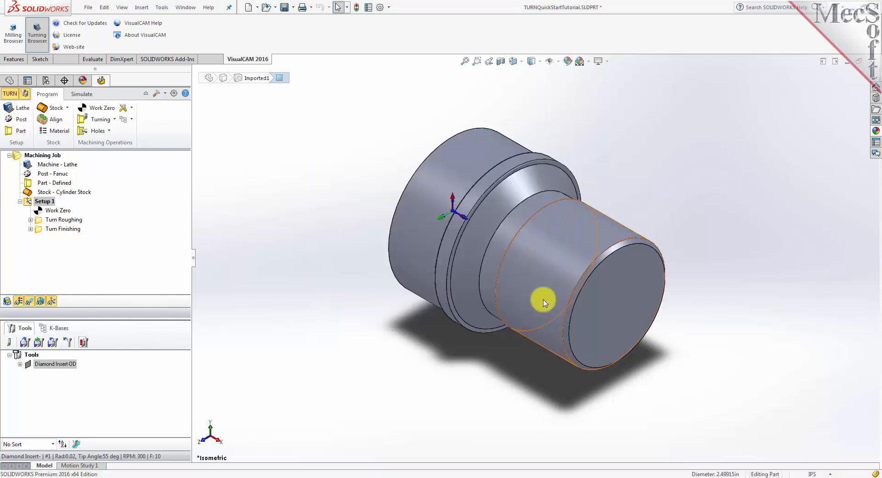
Review the posted G-code, highlighting the first G00 move of the Turn Roughing operation, and close the file.
mouse_move(805, 121)
mouse_down()
mouse_move(806, 334)
mouse_move(801, 110)
mouse_up()
drag(687, 132, 620, 131)
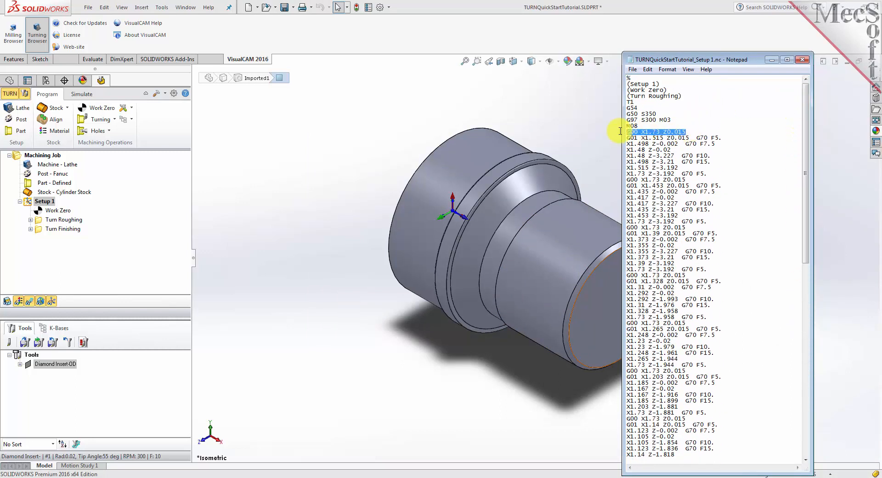
click(804, 61)
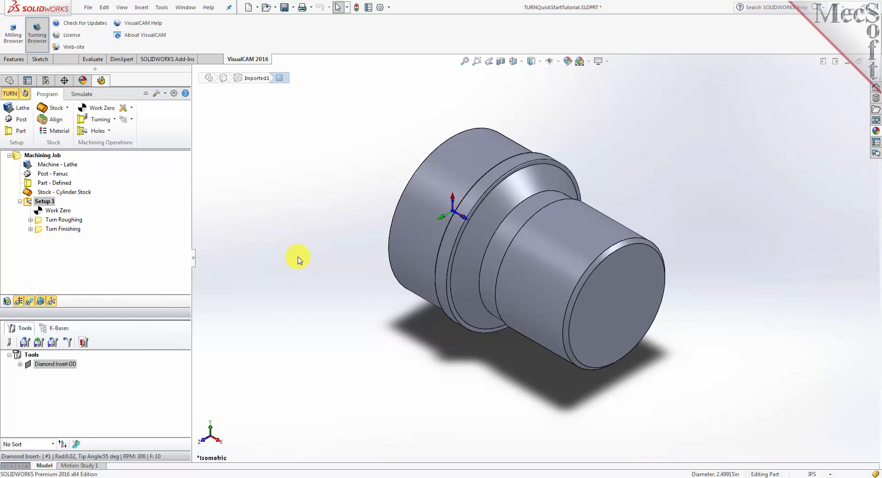
Review the machining operations information for Setup 1, including feeds and machine times, and close it.
right_click(29, 203)
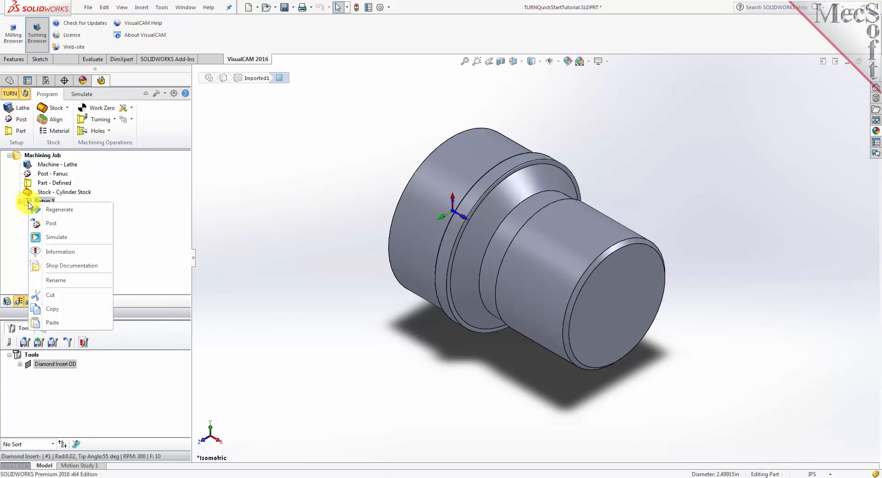
click(102, 253)
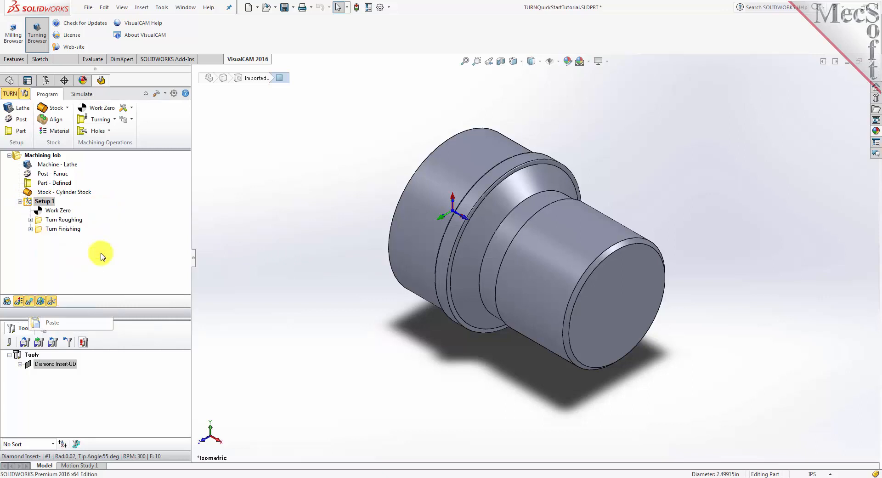
drag(104, 97, 262, 101)
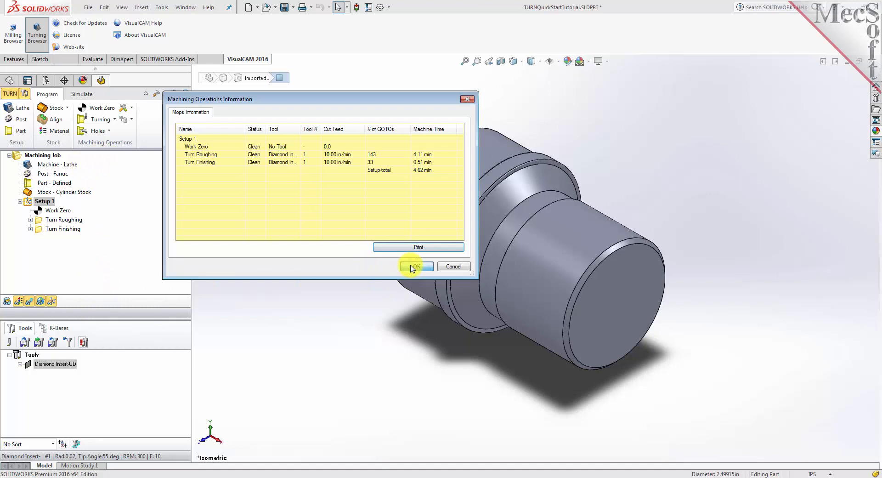
click(410, 266)
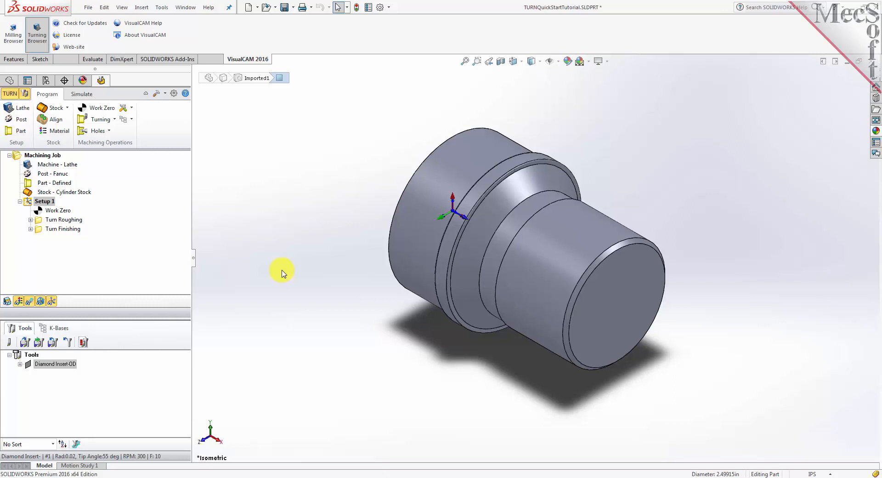
Generate shop documentation for Setup 1 using Template1, saved as TURNQuickStartTutorial.html in the QuickStart folder, replacing the existing file.
click(28, 203)
right_click(27, 203)
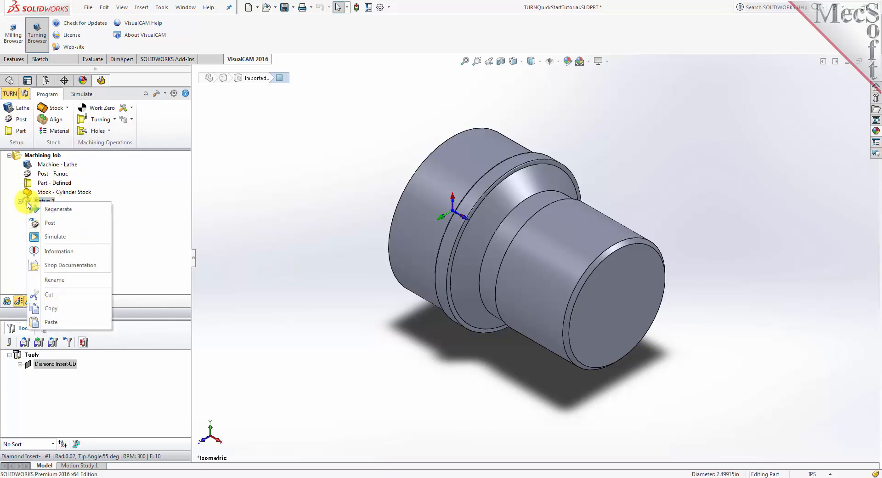
click(100, 268)
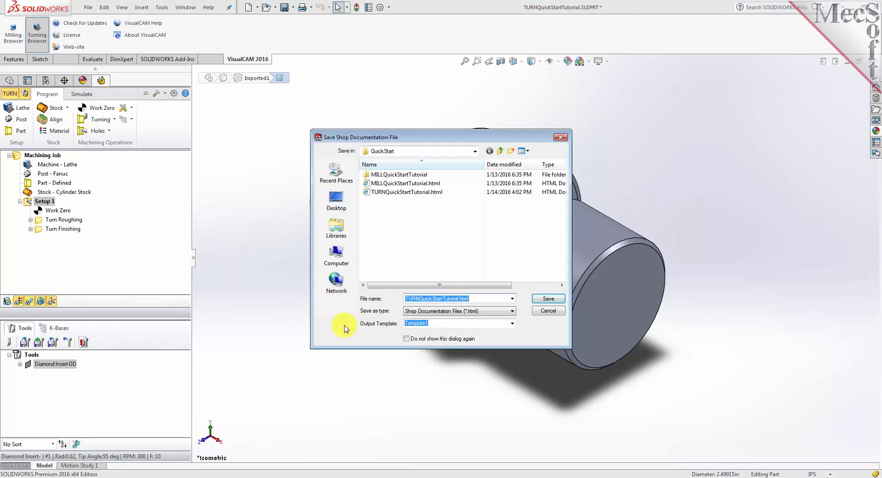
click(512, 323)
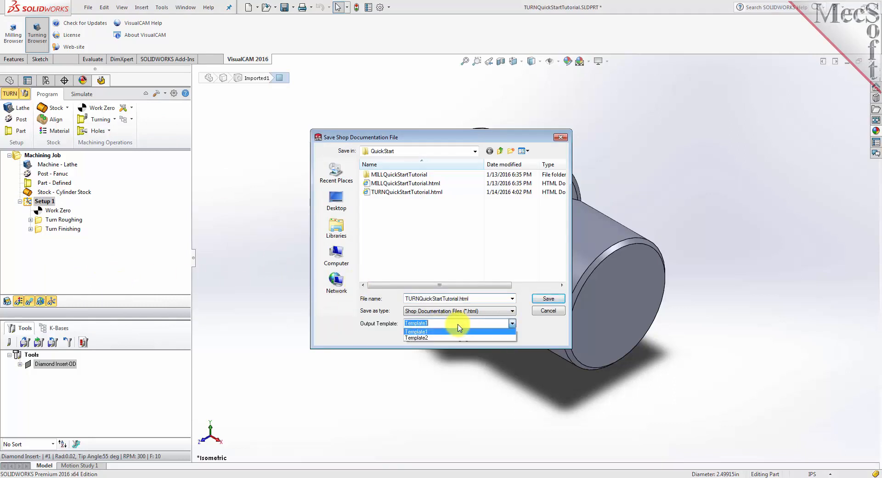
click(440, 331)
click(546, 299)
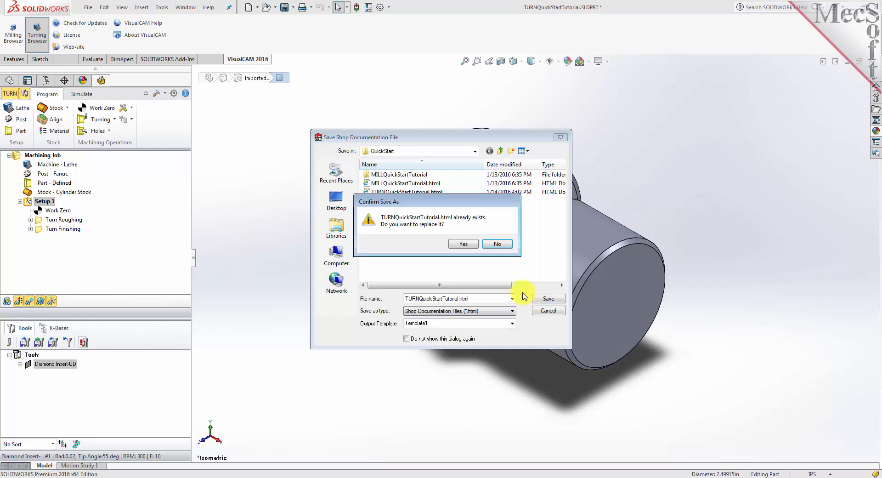
click(468, 247)
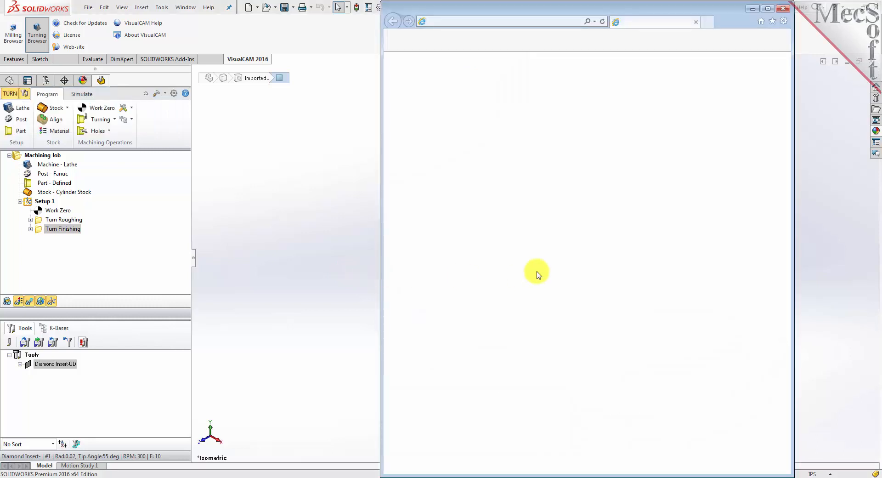
Review the shop document's setup sheet, part setup image, tool list and machine operations list.
scroll(781, 136, down, 1)
mouse_move(787, 127)
mouse_down()
mouse_move(784, 200)
mouse_move(786, 127)
mouse_up()
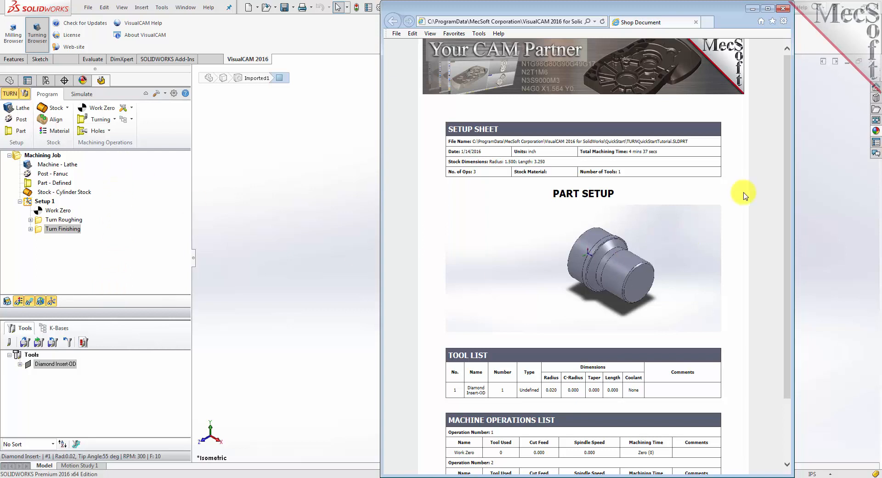
drag(787, 138, 788, 202)
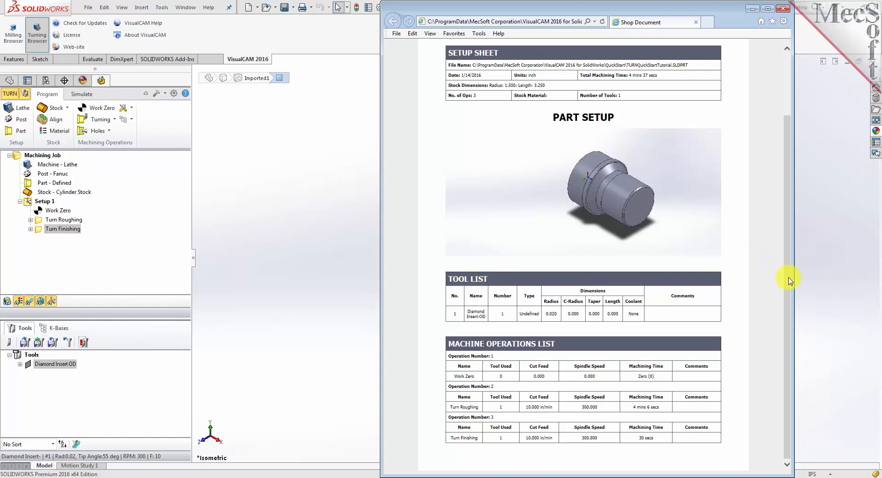
drag(787, 277, 782, 210)
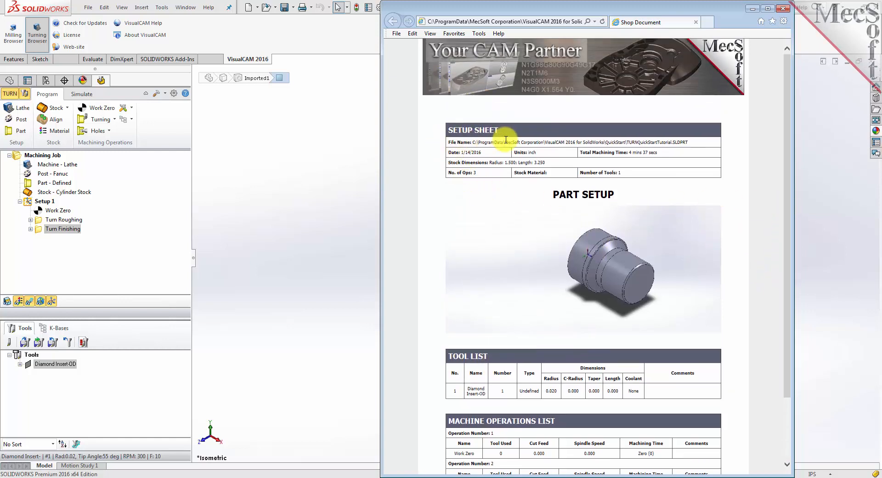